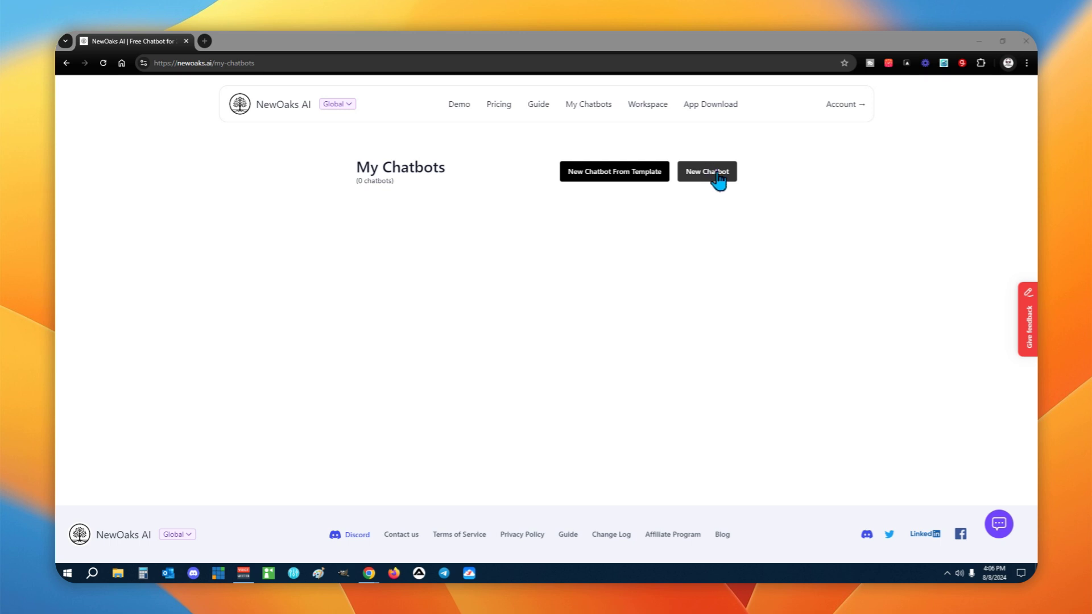
Start a new chatbot and look through its Text, Website, Q&A and Google Sheets data source options.
click(718, 173)
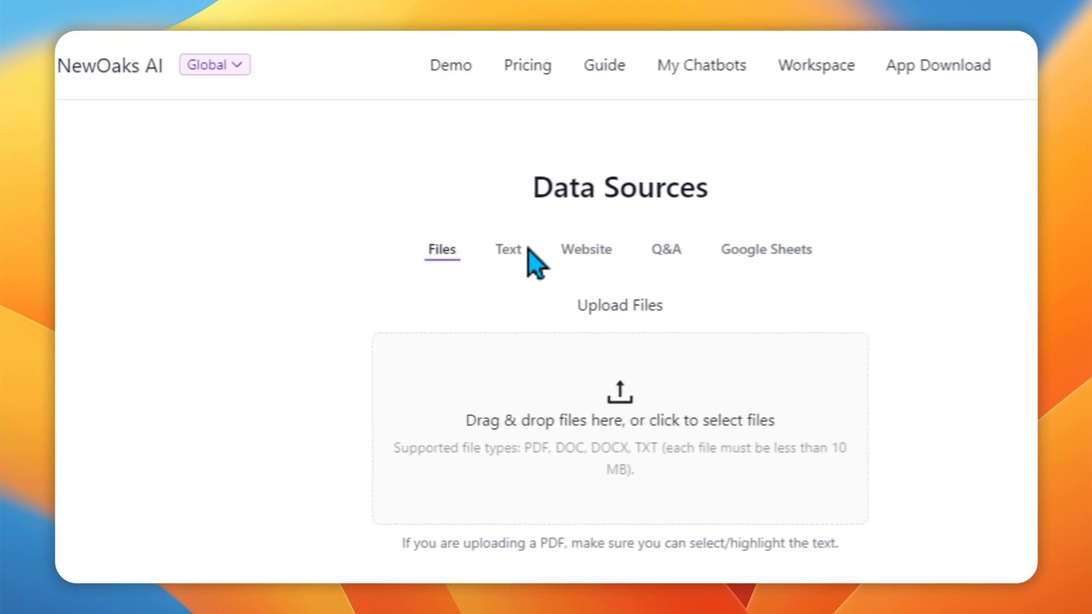
click(512, 251)
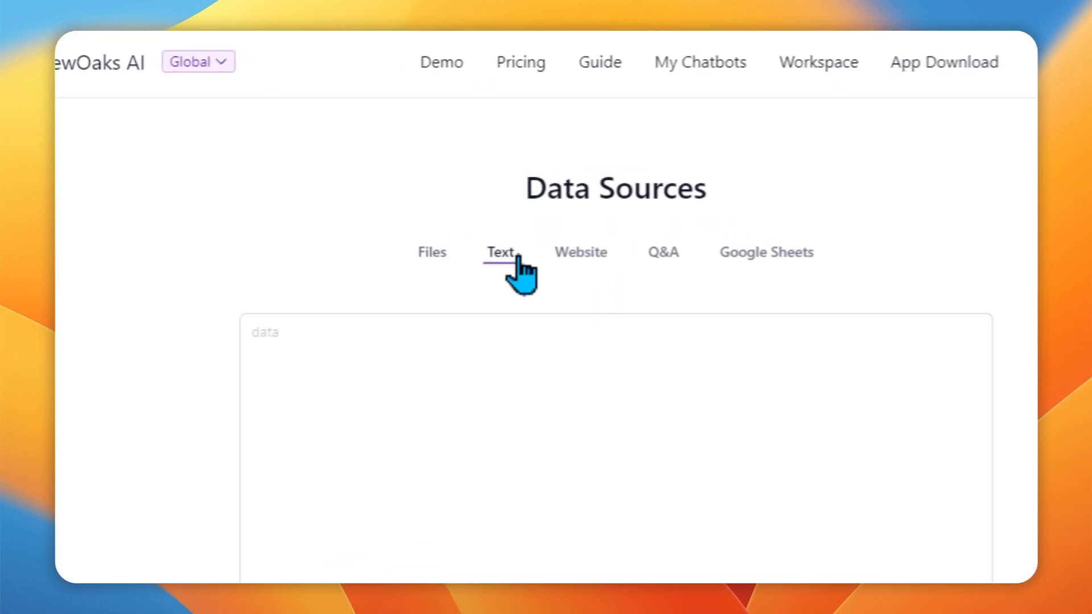
click(586, 253)
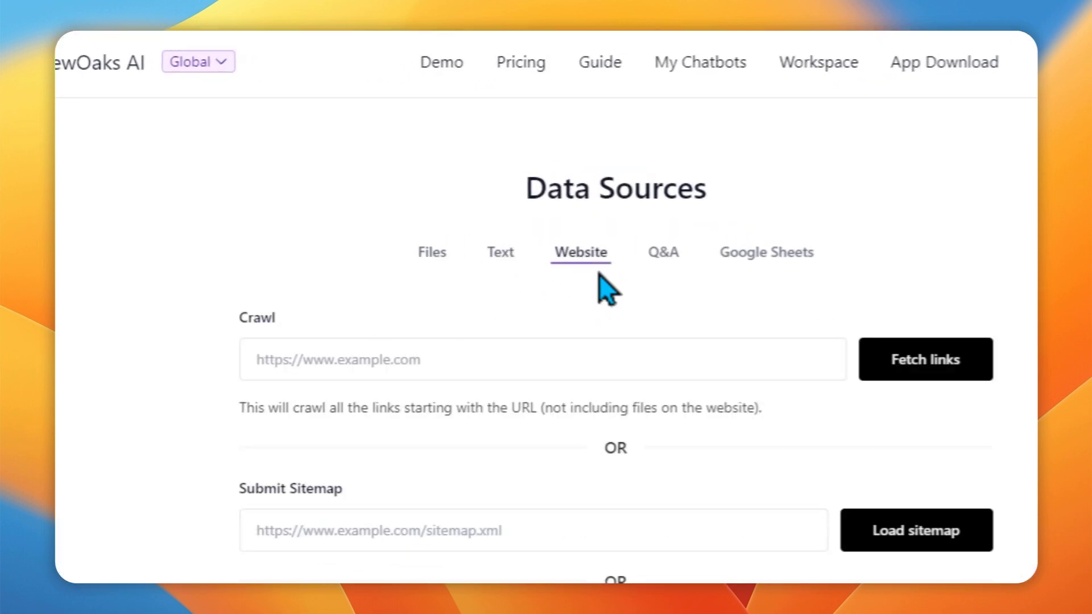
click(667, 264)
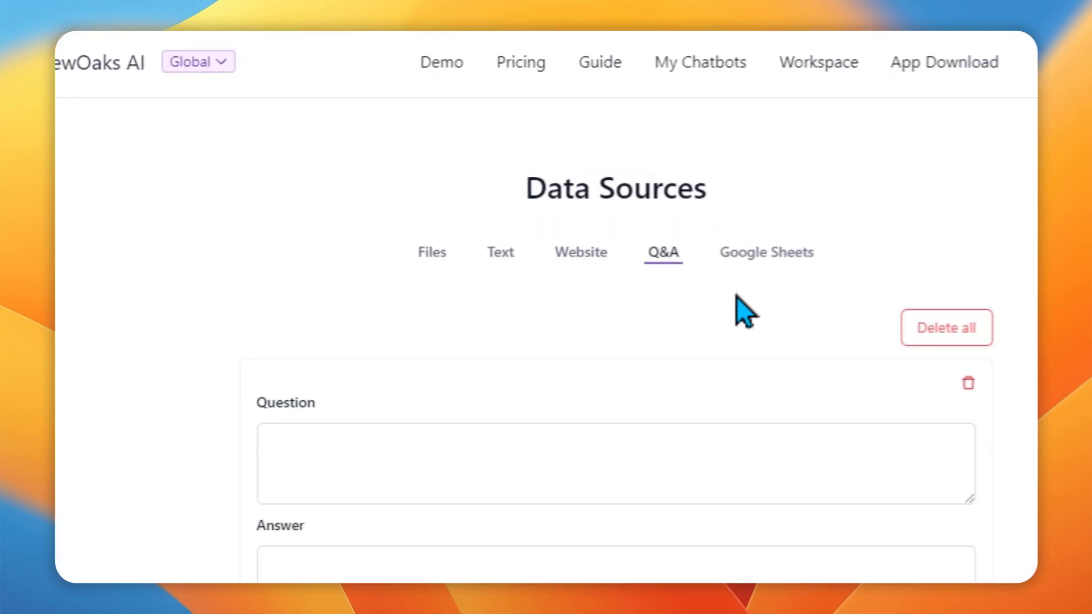
click(760, 263)
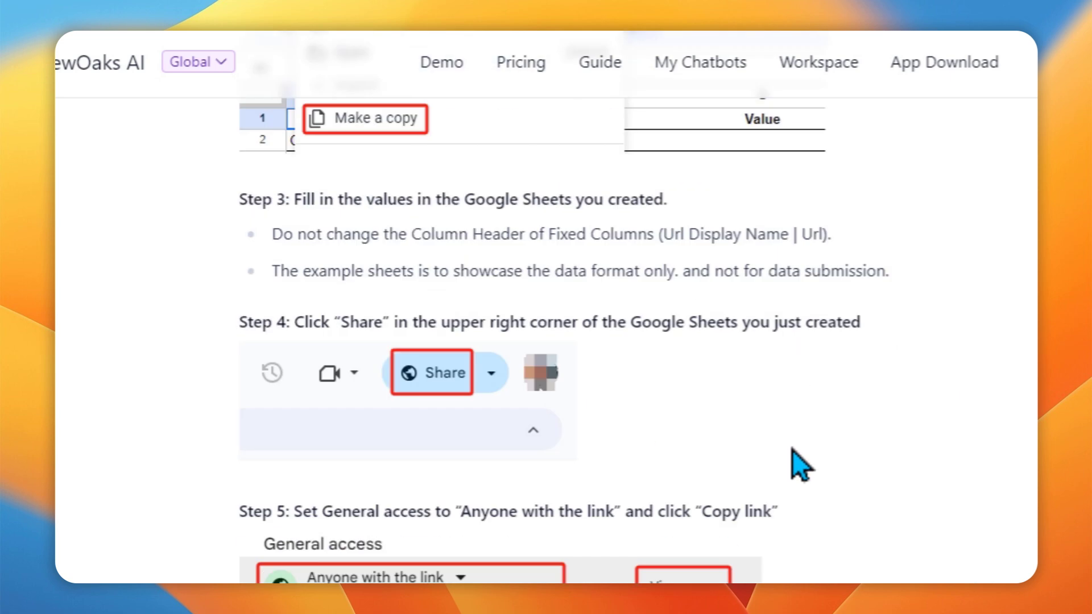
View the example Google Sheets template linked in the instructions, and return to the chatbot's data sources.
scroll(799, 463, up, 15)
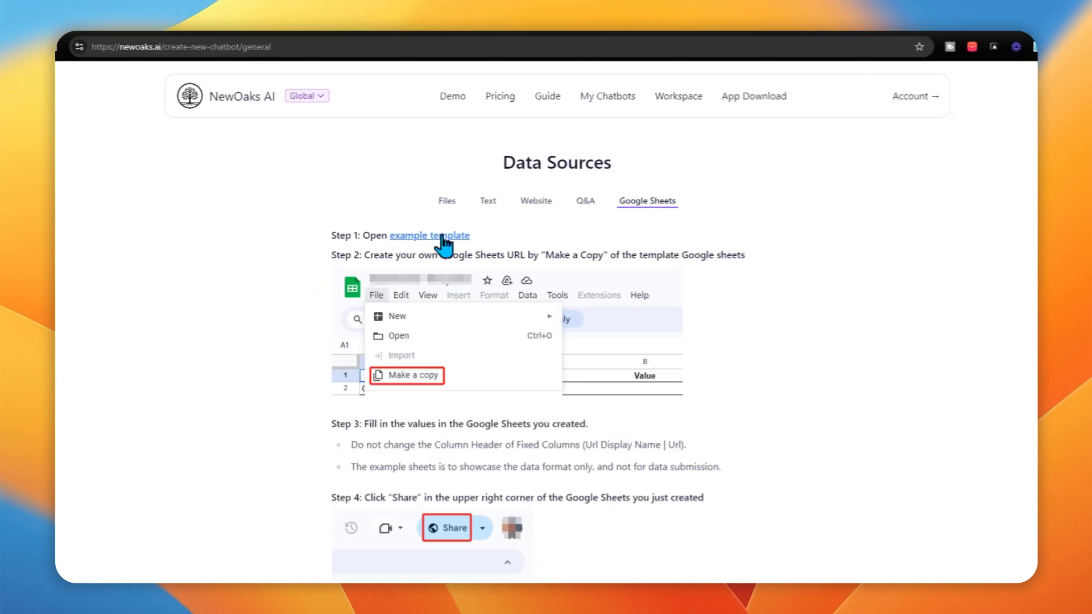
click(439, 294)
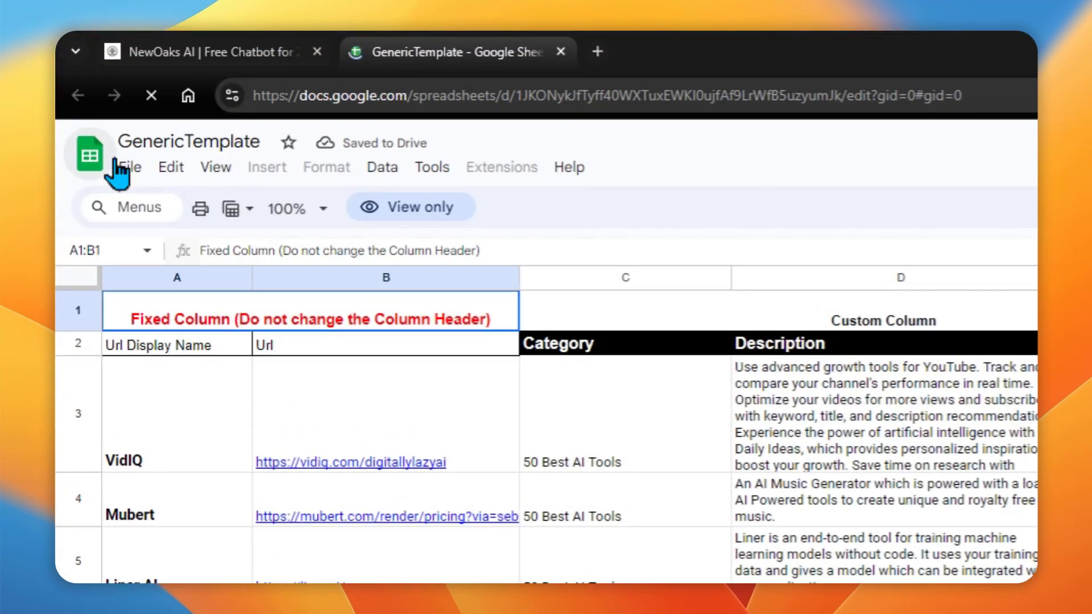
click(115, 165)
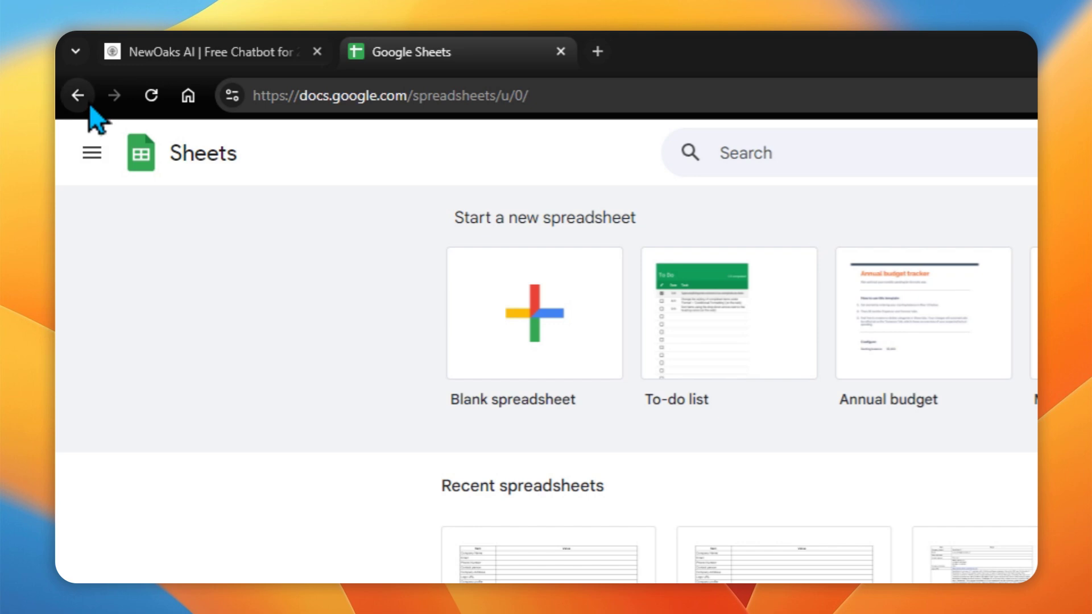
click(202, 55)
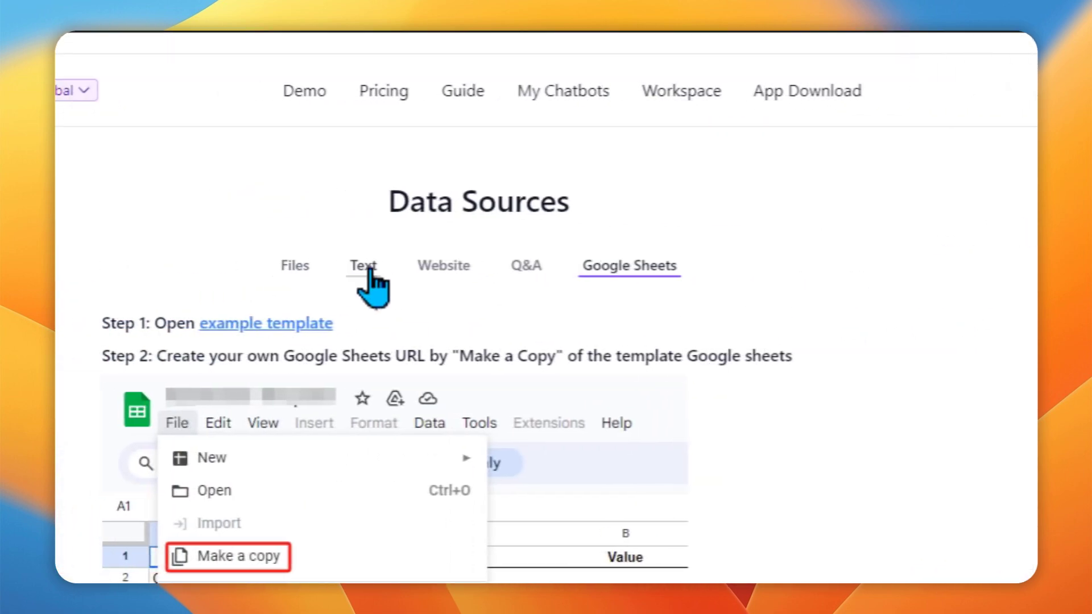
click(229, 266)
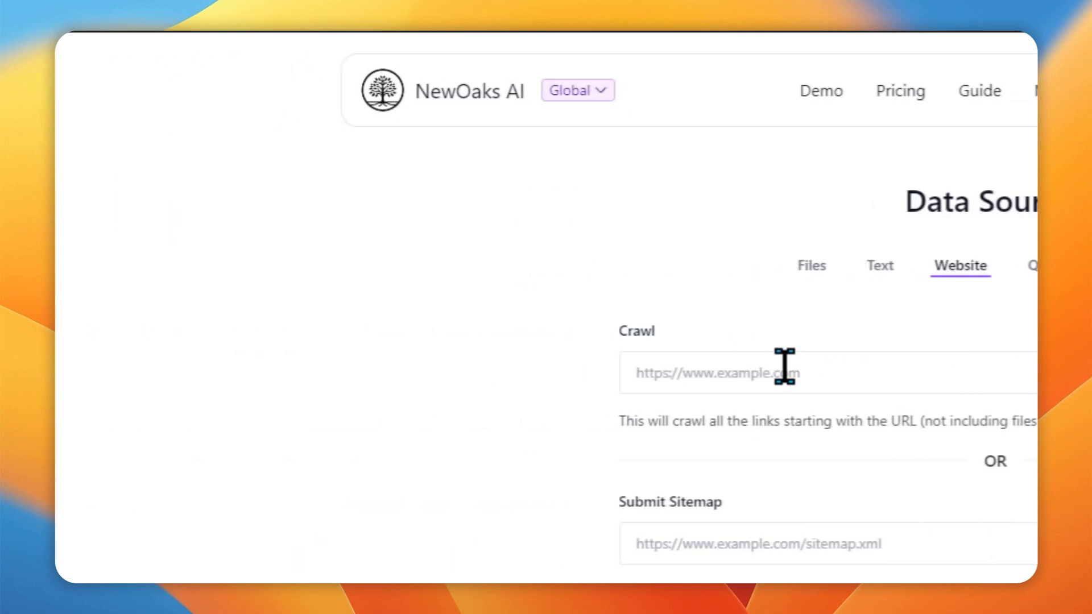
click(265, 371)
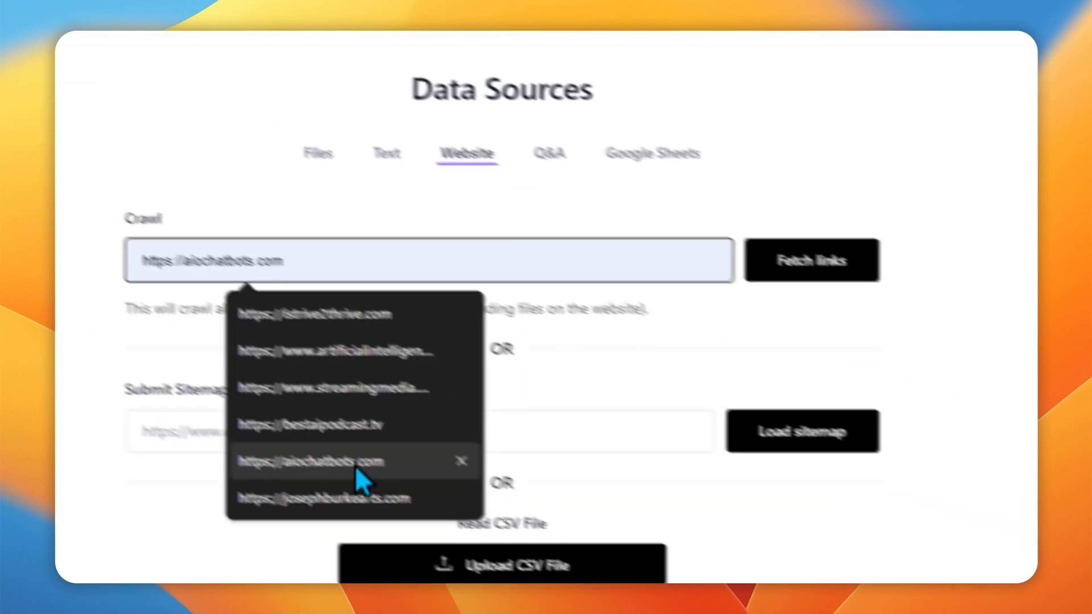
click(357, 465)
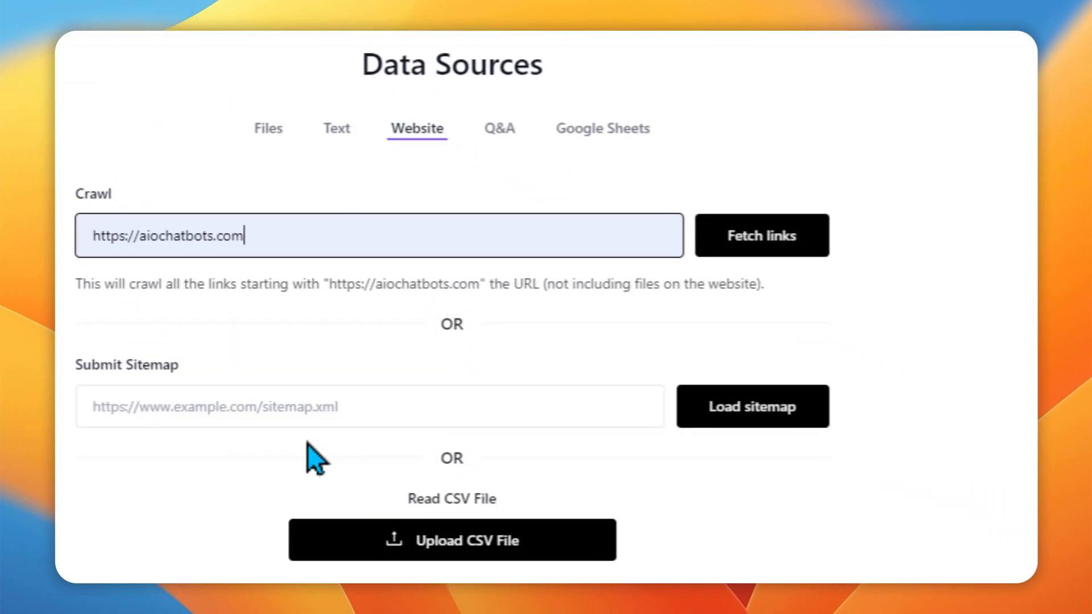
click(746, 250)
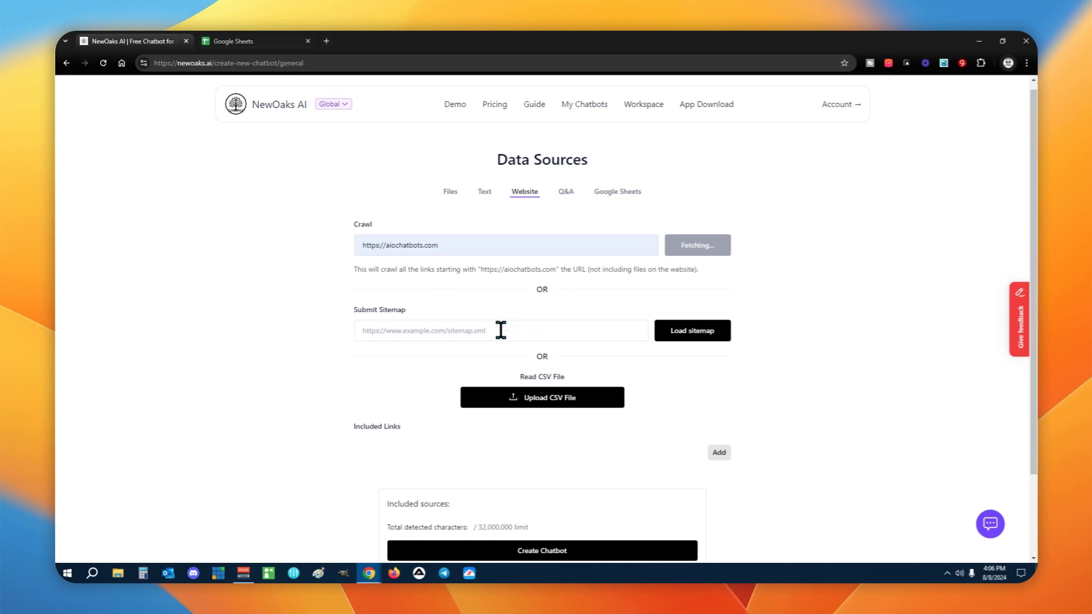
click(501, 331)
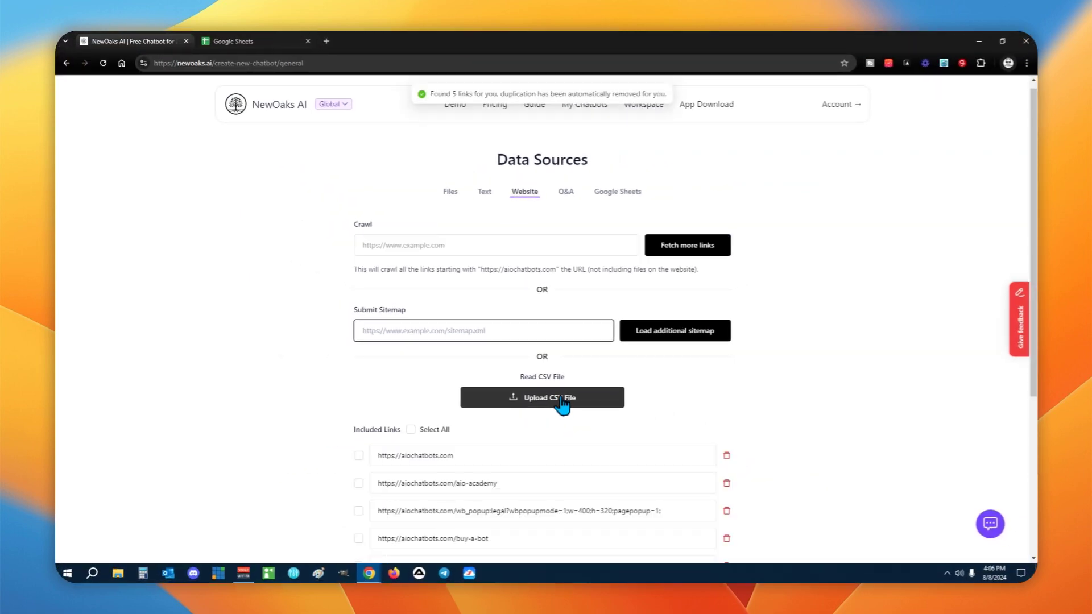
Review the fetched links, create the chatbot from them, and acknowledge the crawl notice.
scroll(697, 356, down, 2)
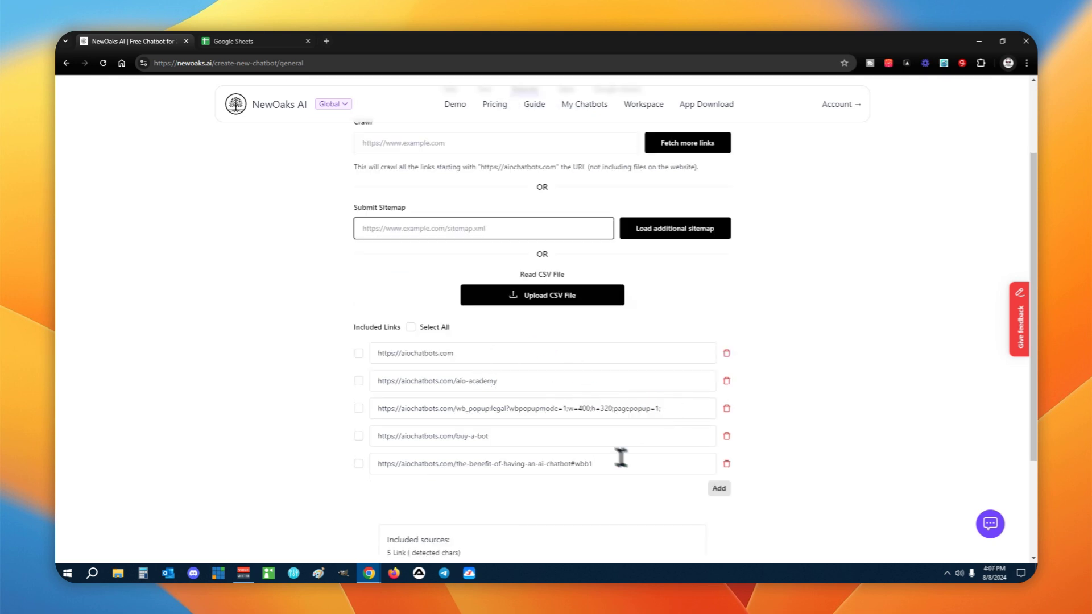
scroll(763, 410, down, 3)
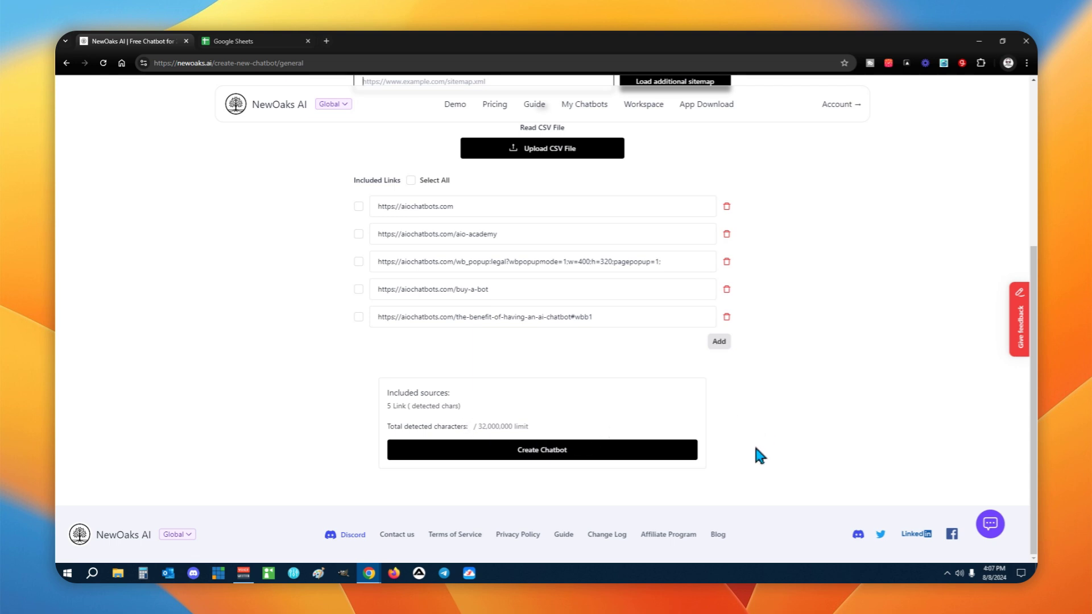
scroll(756, 448, up, 5)
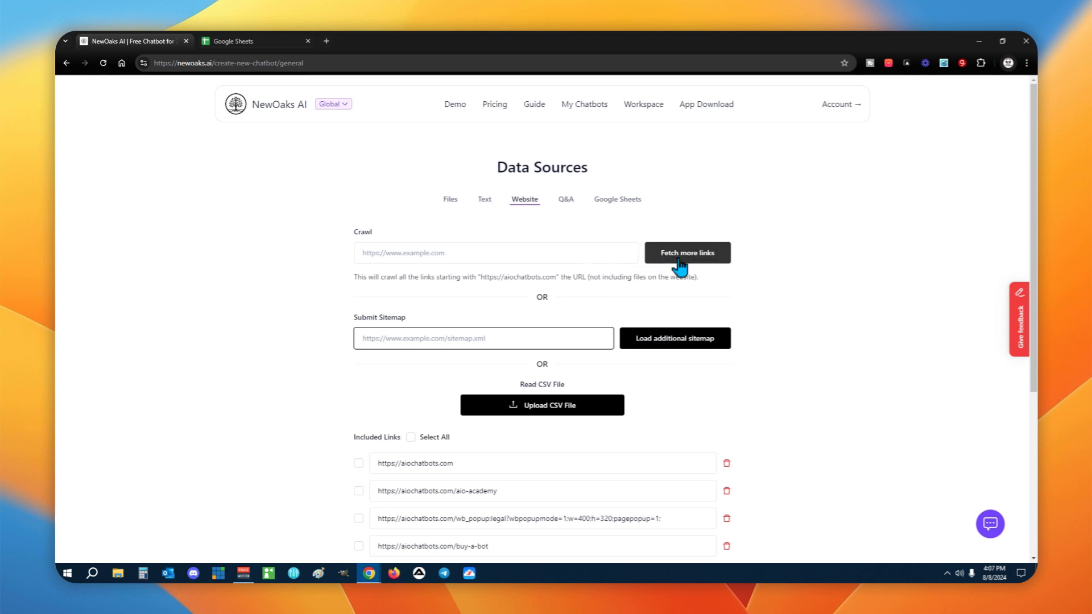
scroll(593, 399, down, 3)
scroll(593, 398, down, 2)
click(596, 452)
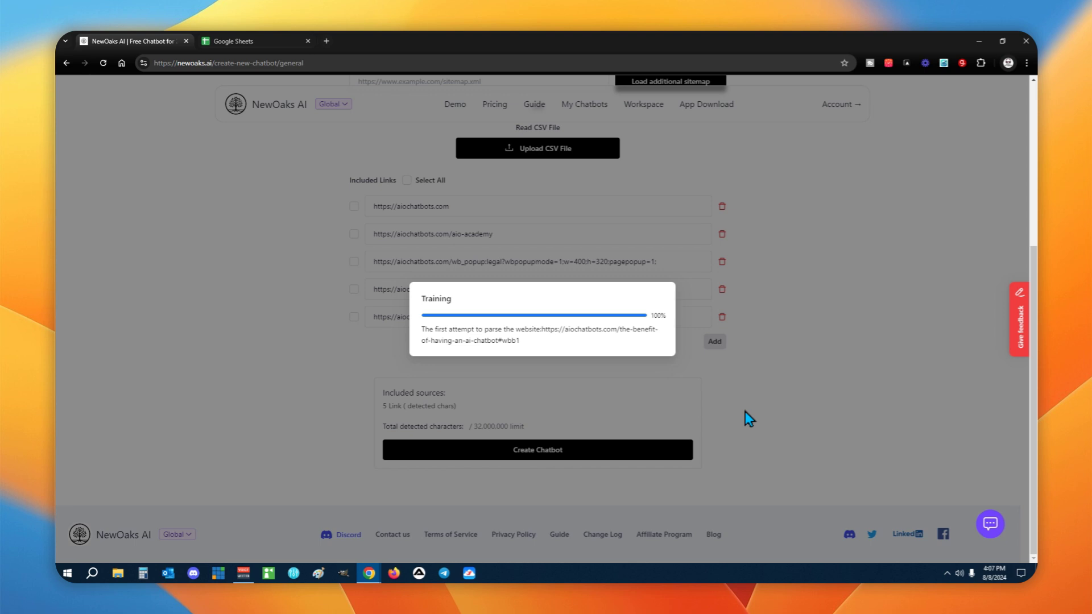
scroll(745, 411, up, 5)
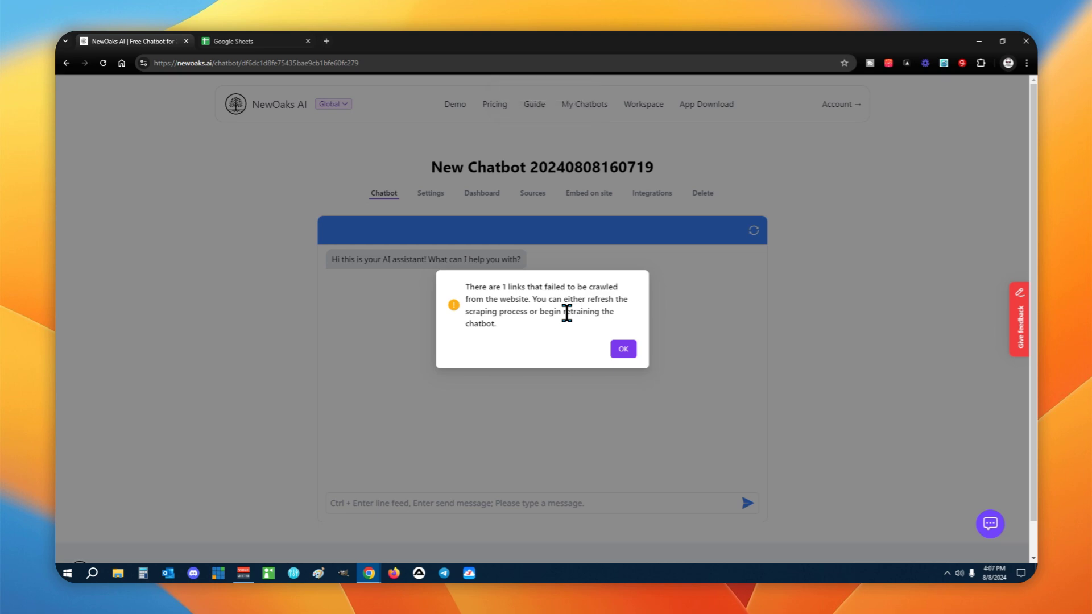
click(624, 349)
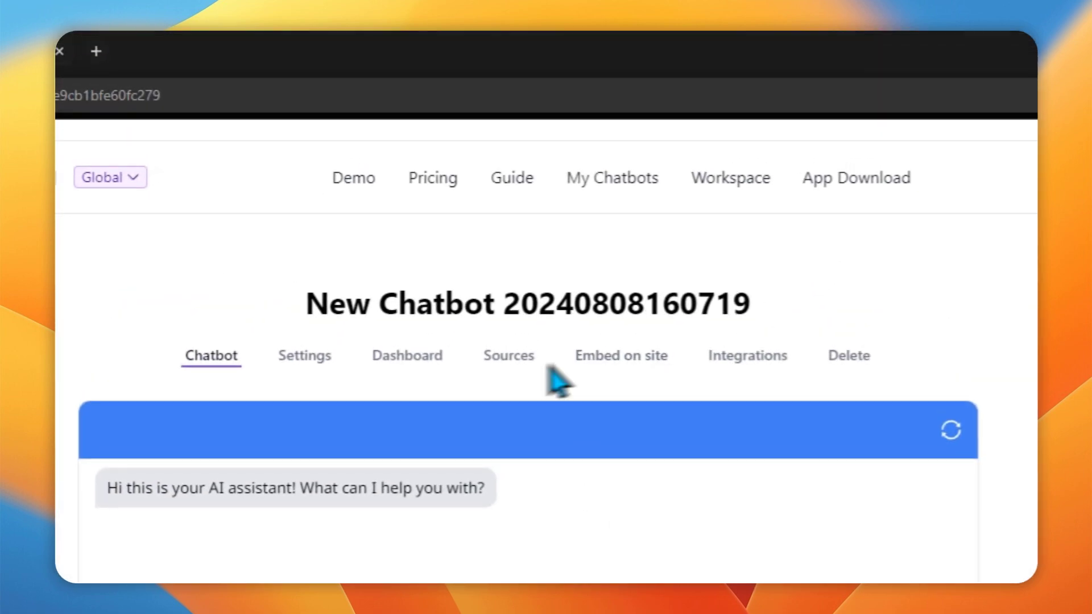
Delete the failed wb_popup link from the chatbot's website sources and retrain the chatbot.
click(489, 369)
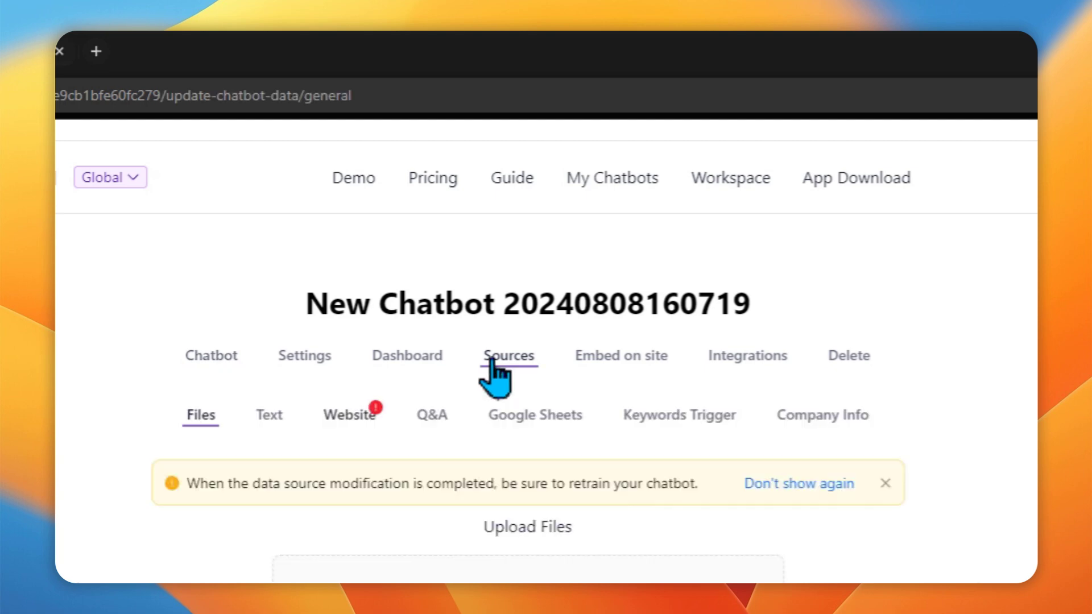
click(365, 420)
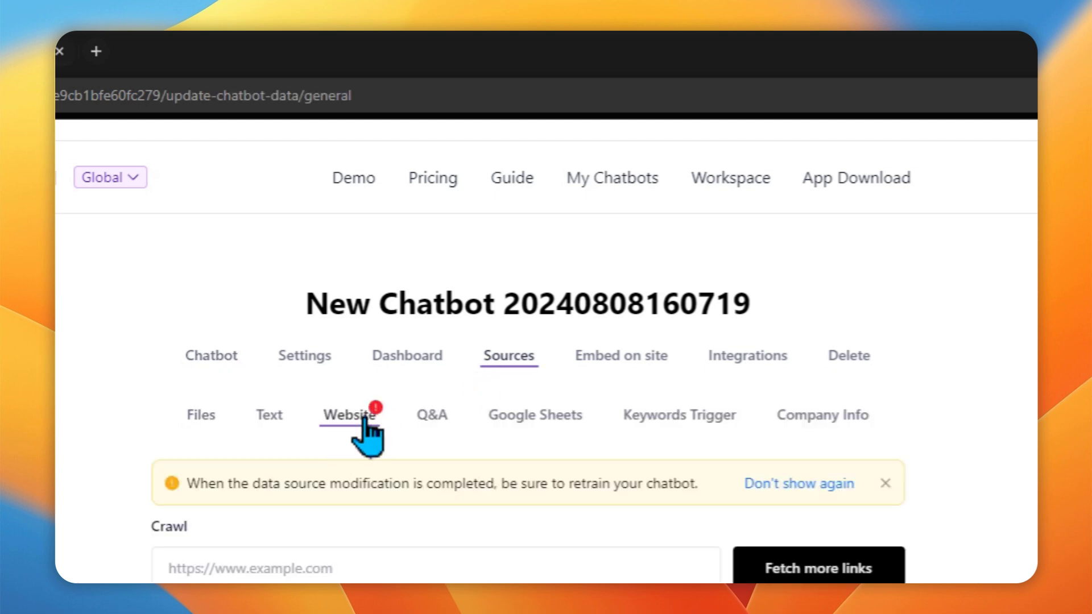
scroll(342, 501, down, 7)
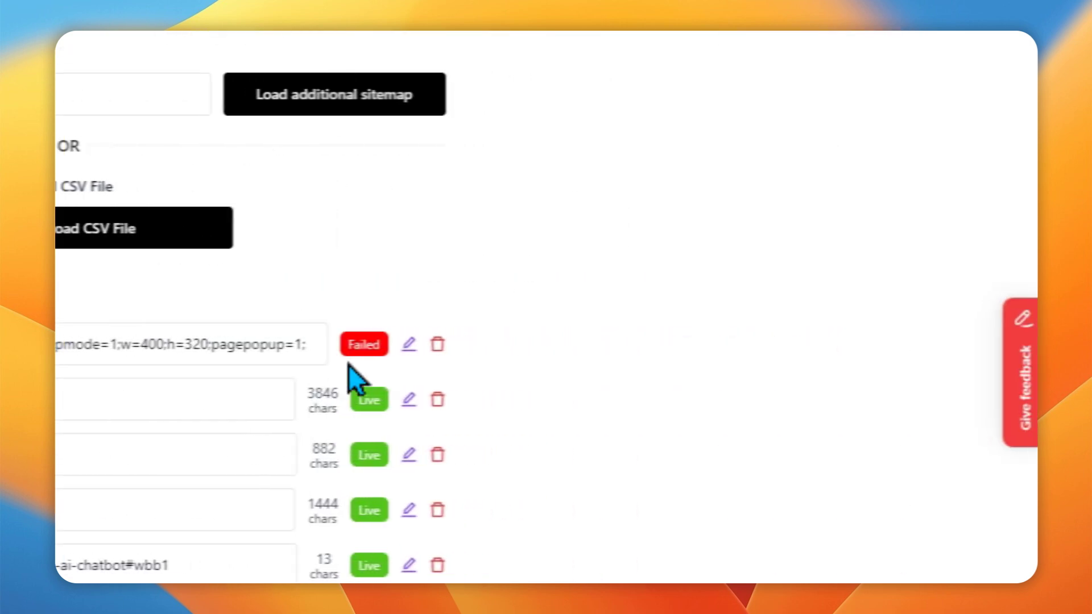
mouse_move(821, 555)
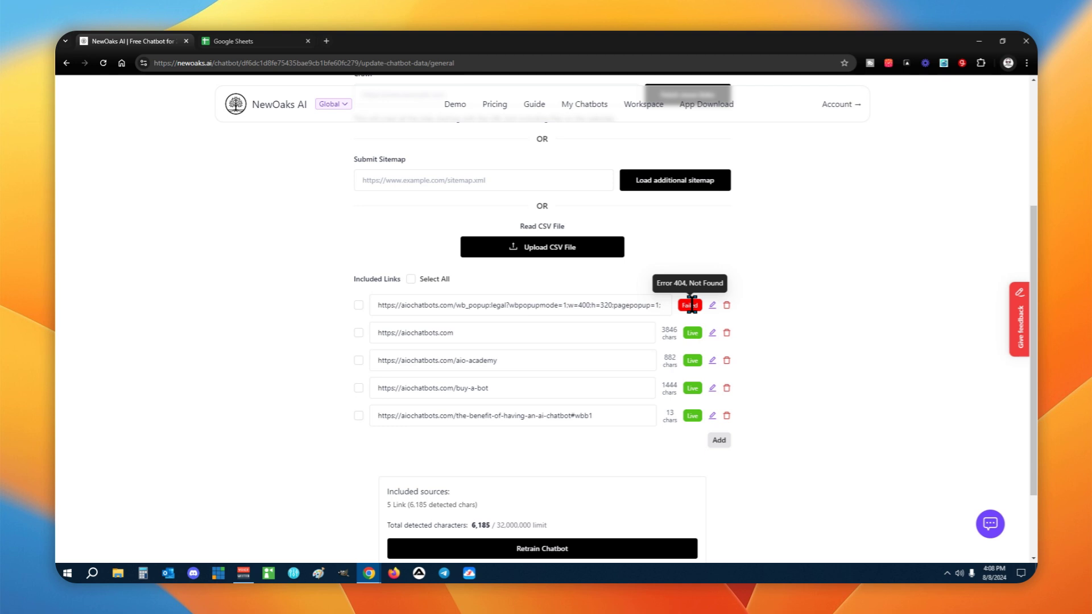
click(727, 306)
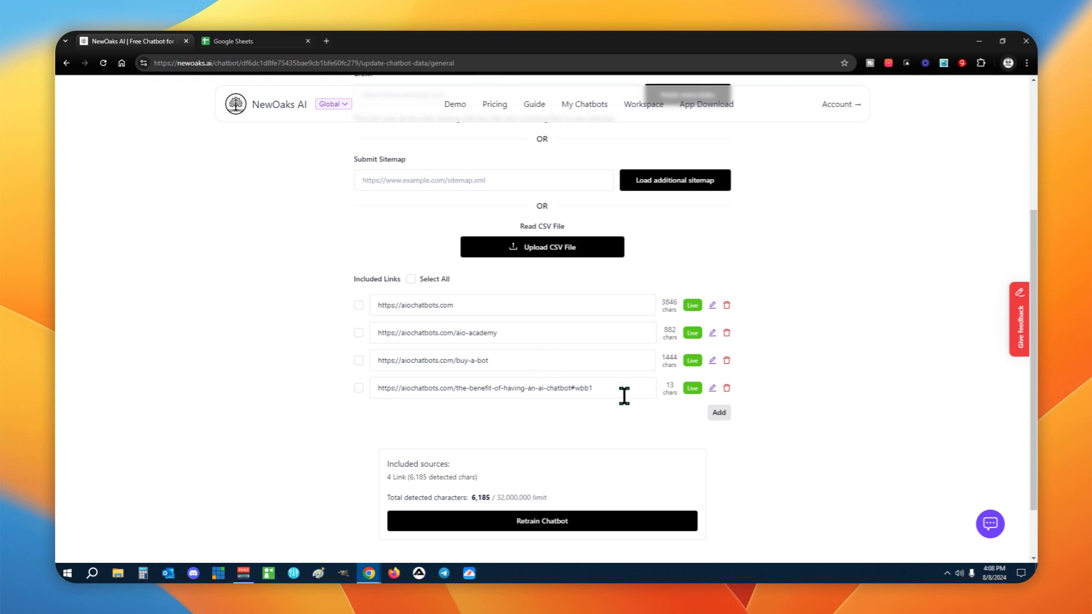
scroll(664, 475, down, 1)
click(661, 475)
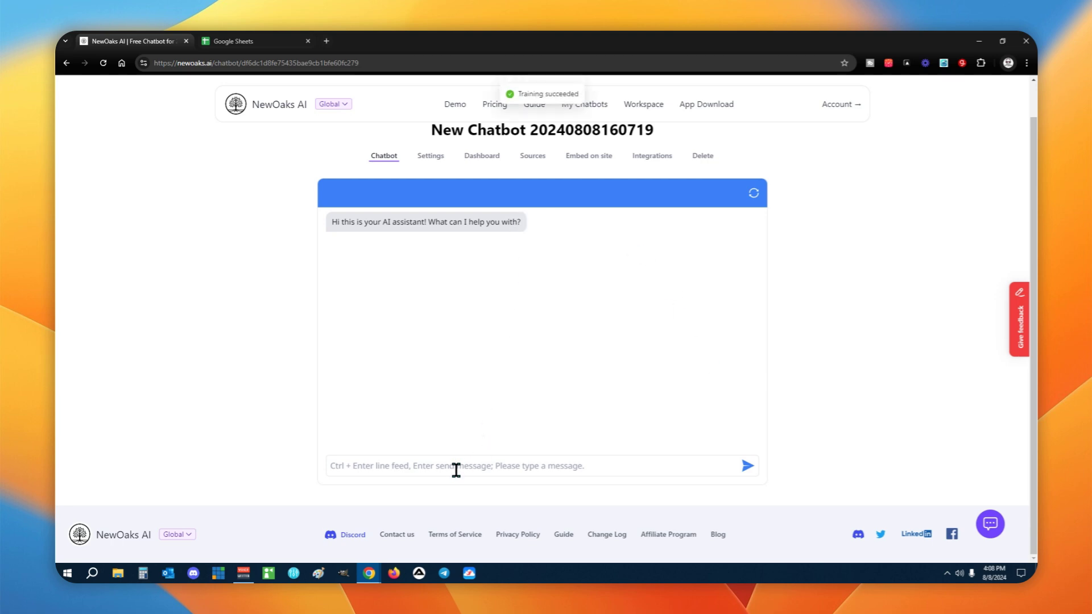
Test the retrained chatbot by asking it "what is aiochatbots?".
click(456, 469)
text(what )
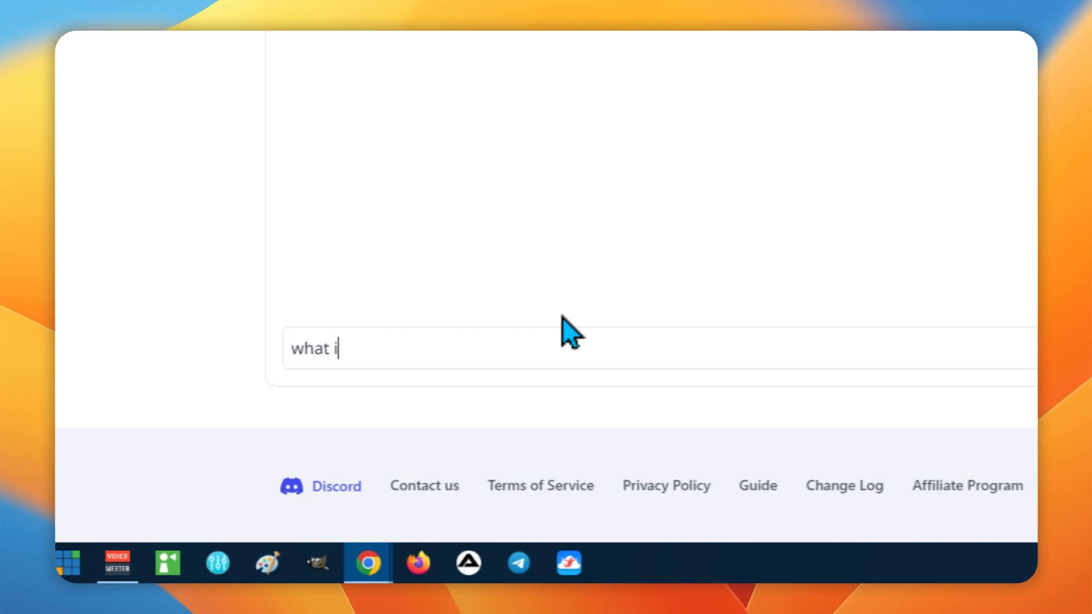
text(is aiochatbots?)
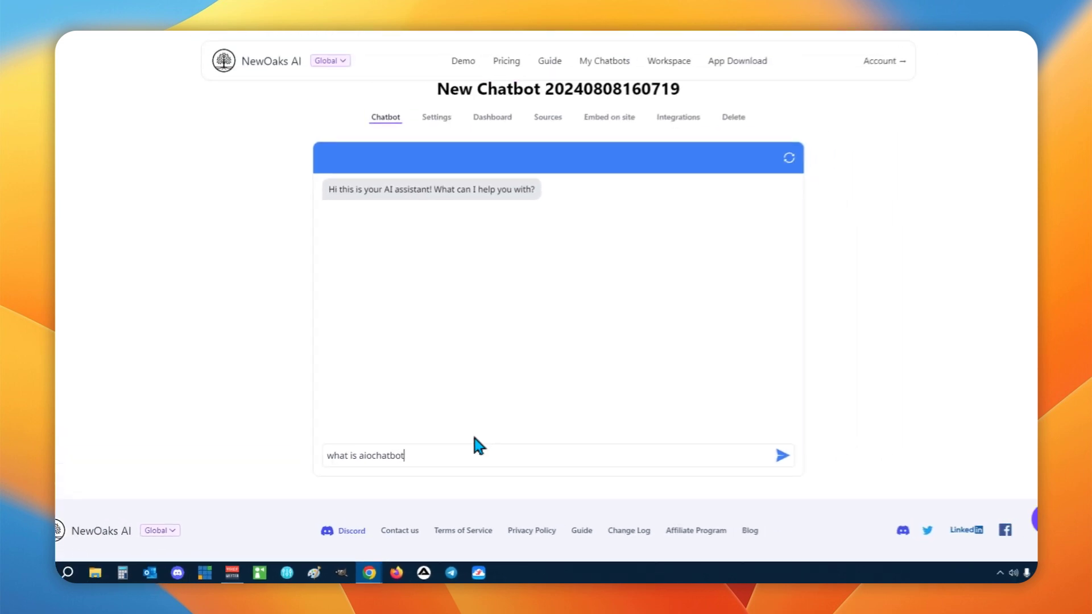
key(Return)
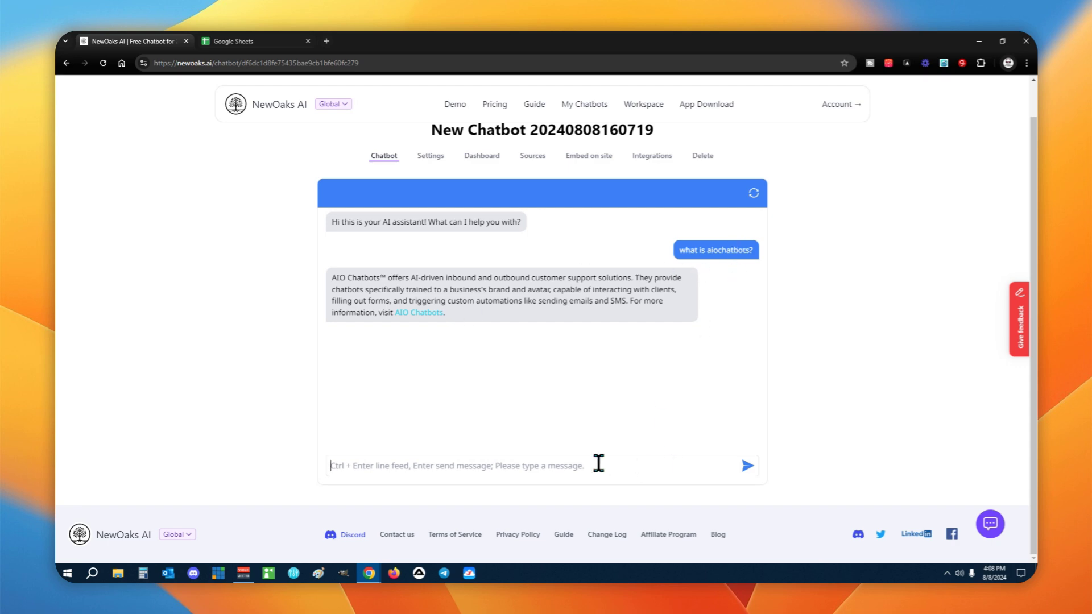
Ask the chatbot "what is aioflow?" and highlight the word aioflow in the sent question.
text(what is aioflow?)
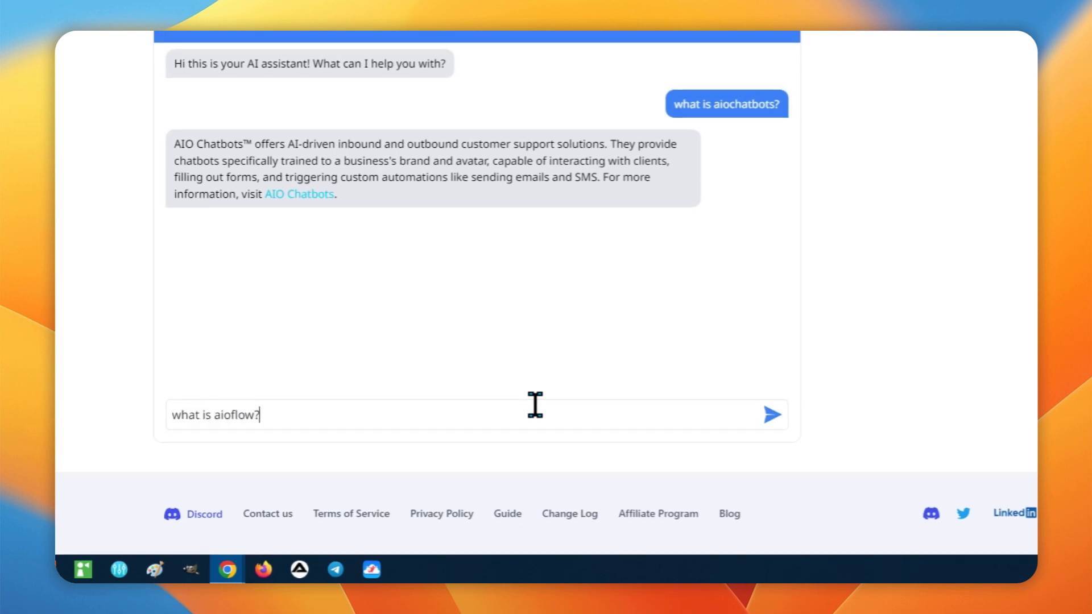
key(Return)
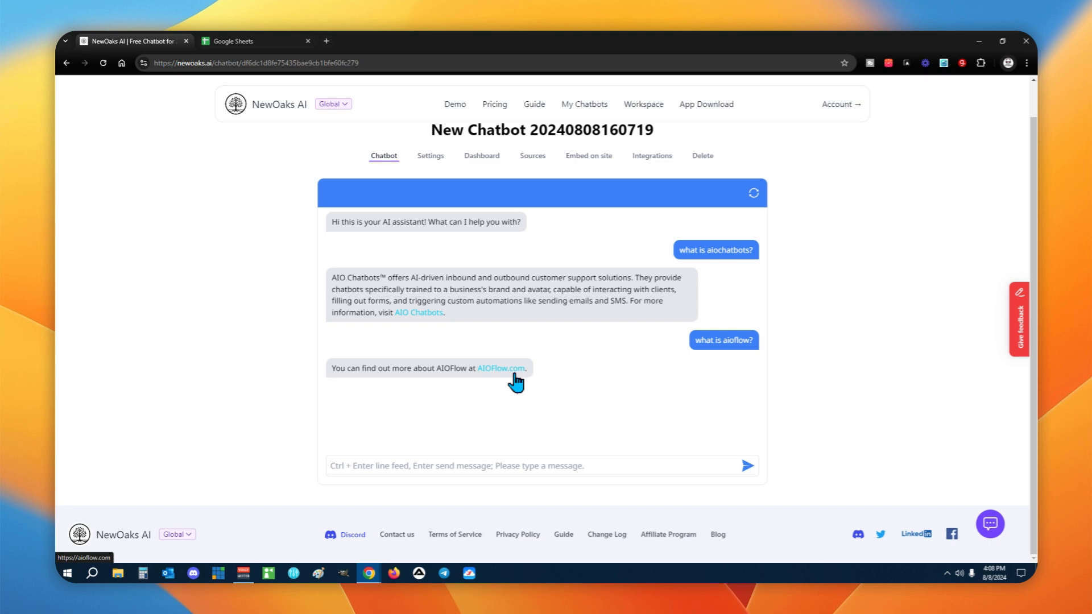
drag(723, 340, 747, 339)
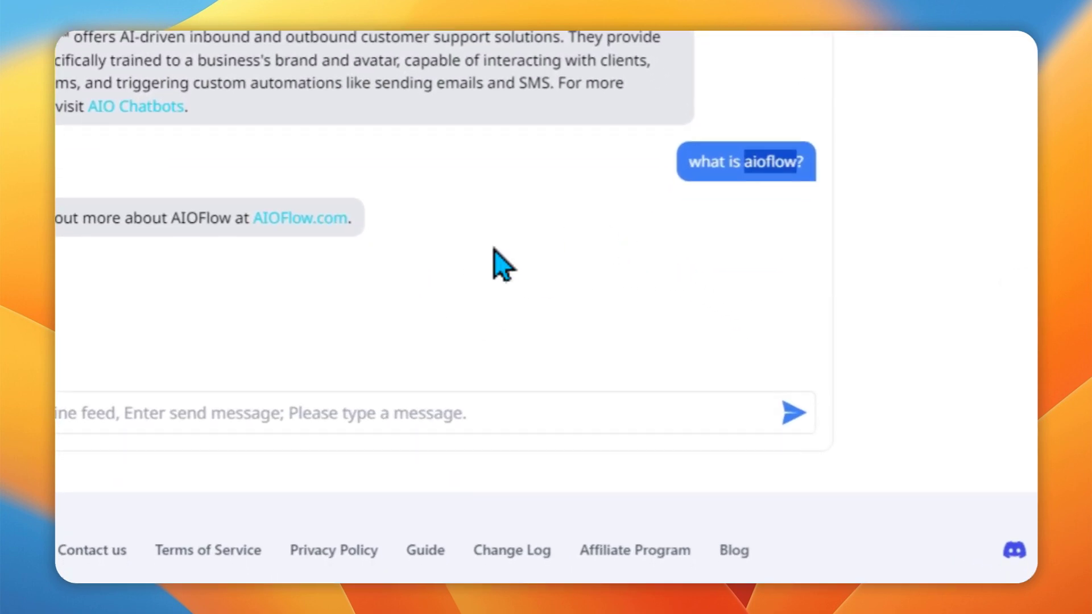
Examine the included links in the chatbot's website sources.
scroll(519, 114, up, 6)
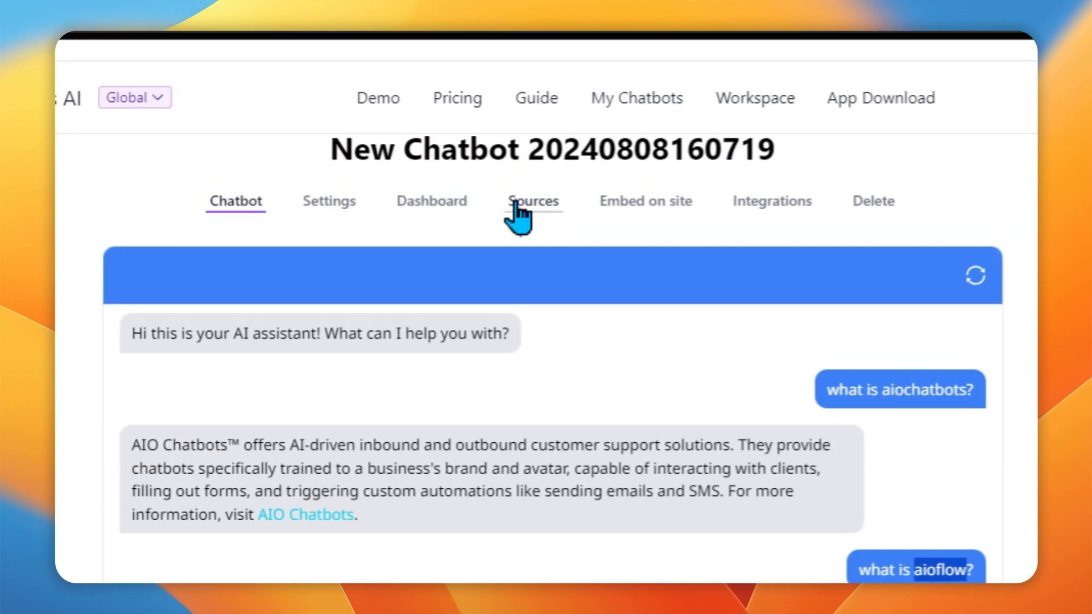
click(517, 206)
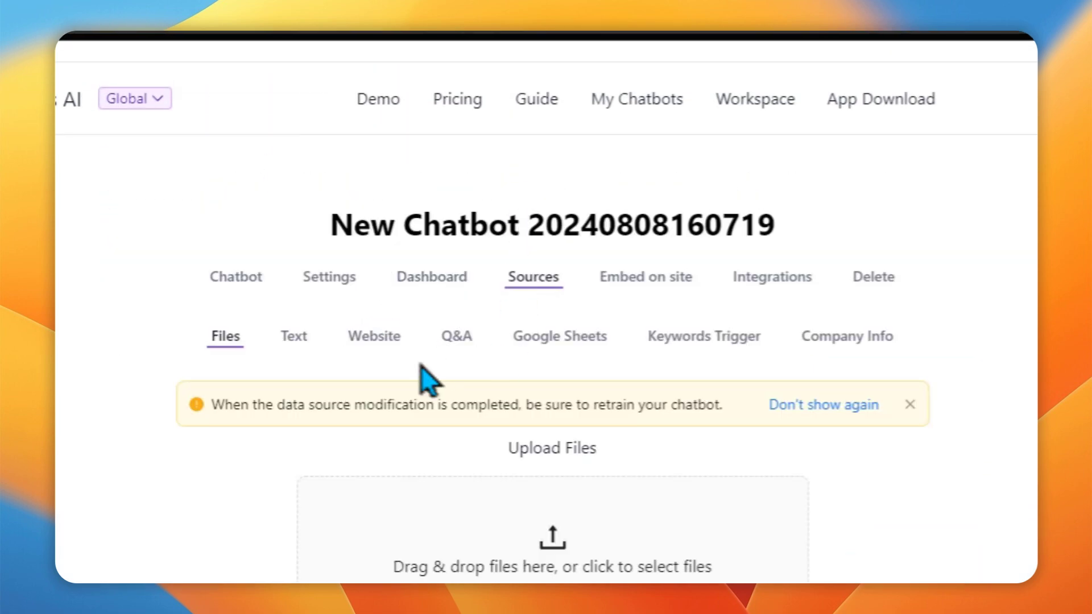
click(376, 342)
scroll(353, 546, down, 9)
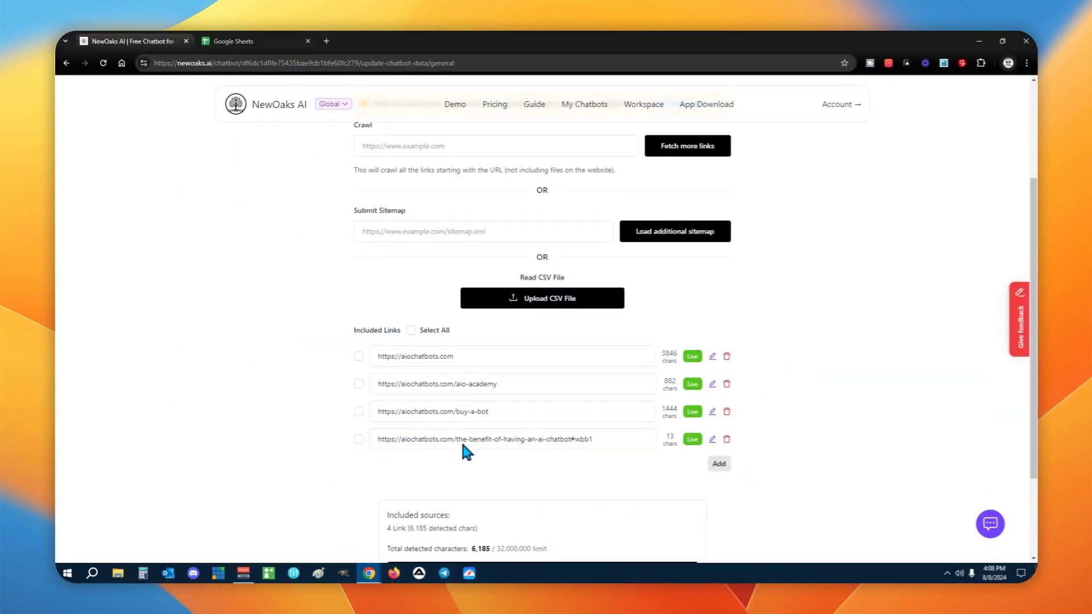
scroll(464, 236, up, 2)
click(454, 250)
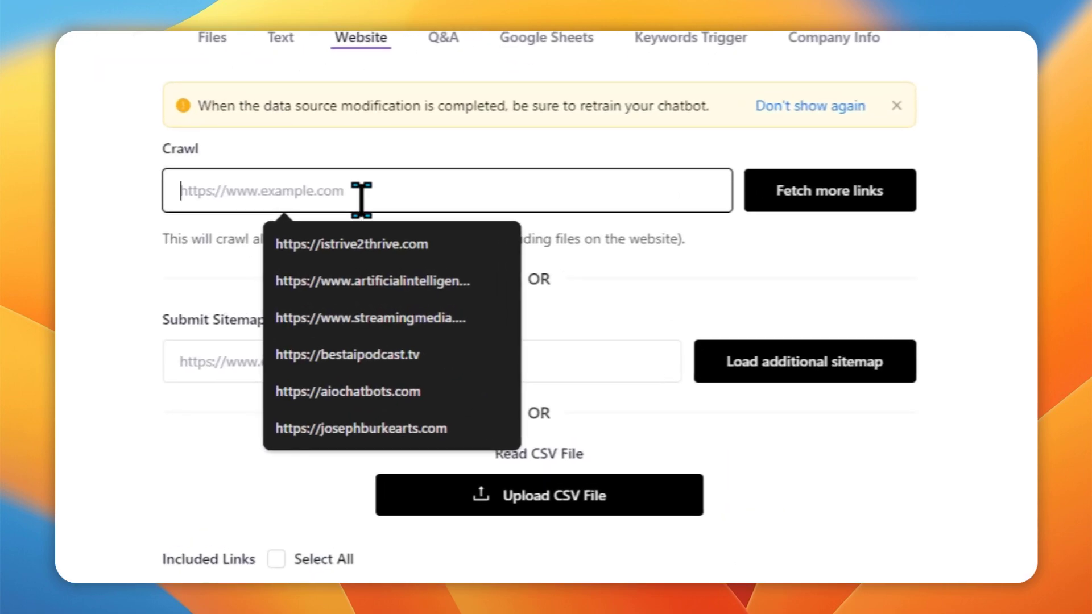
text(https)
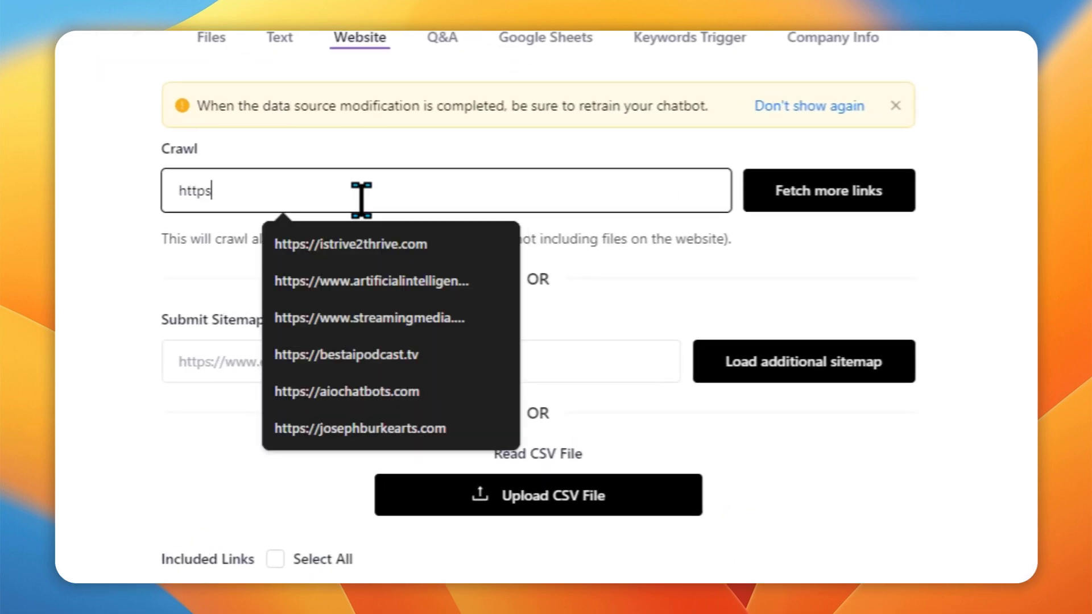
text(://aioflow.com)
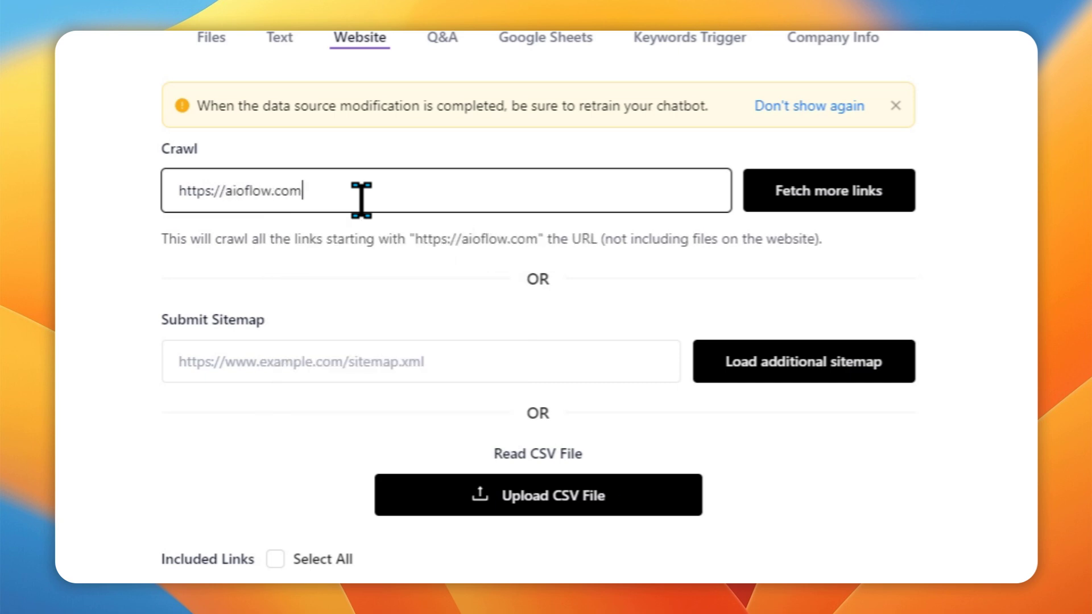
click(883, 195)
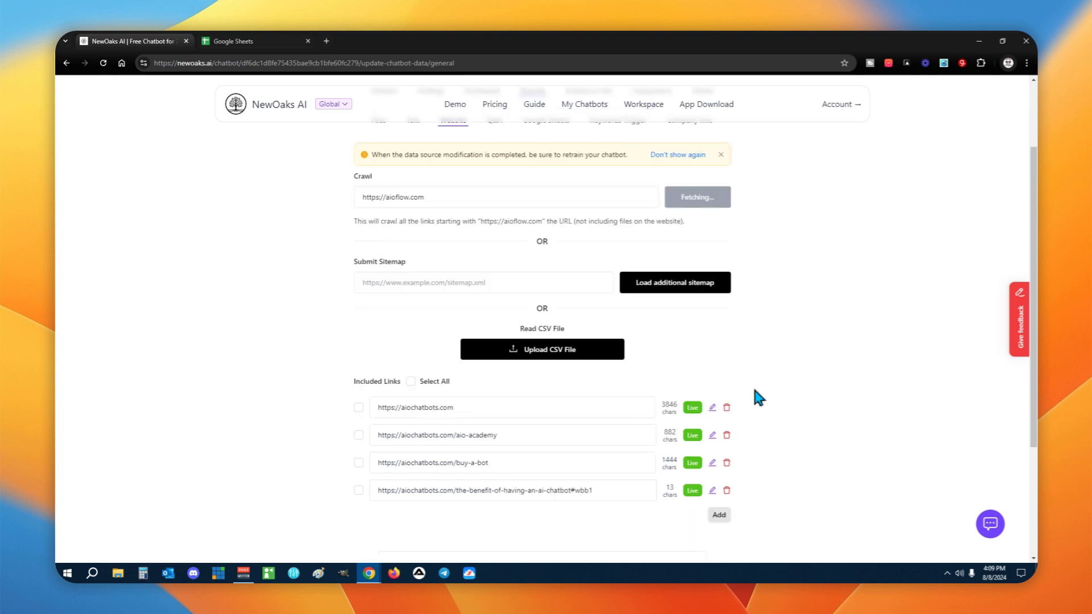
Delete the four aiochatbots.com links from the included website links and retrain the chatbot.
scroll(752, 384, down, 3)
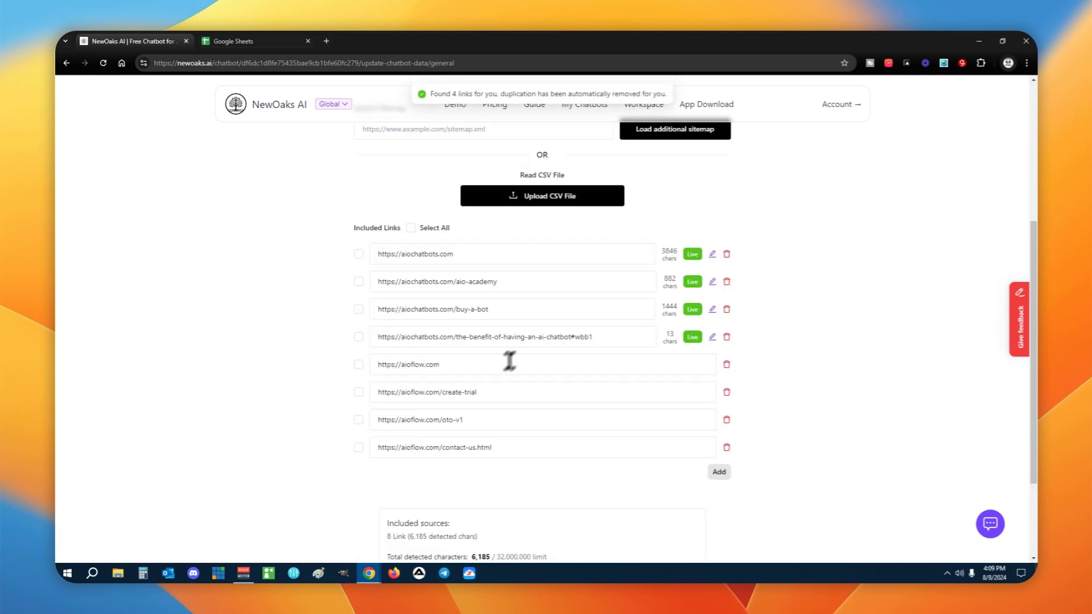
click(358, 337)
click(358, 309)
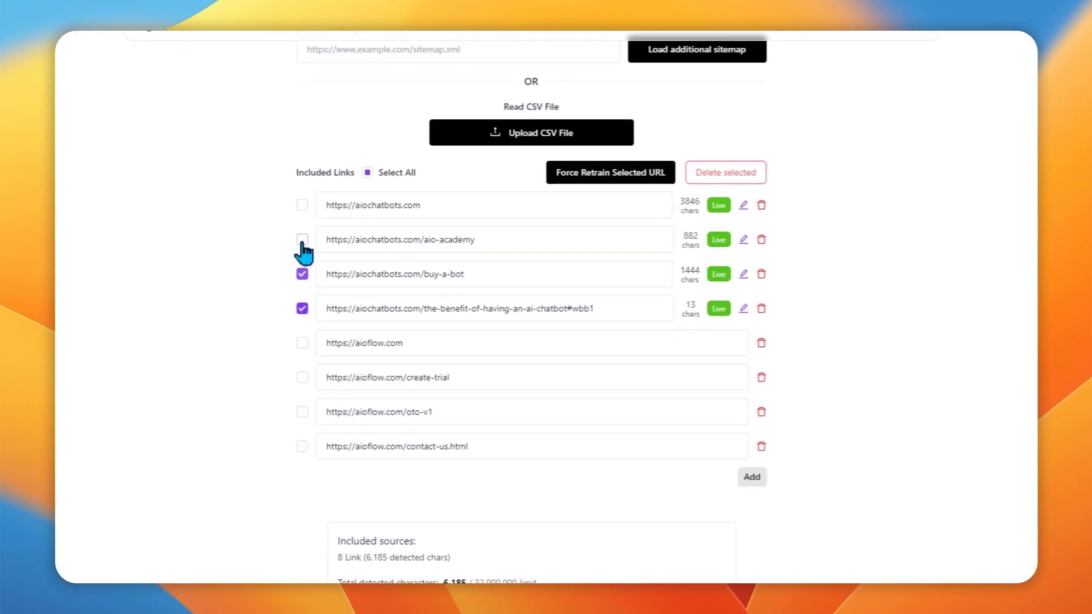
click(301, 206)
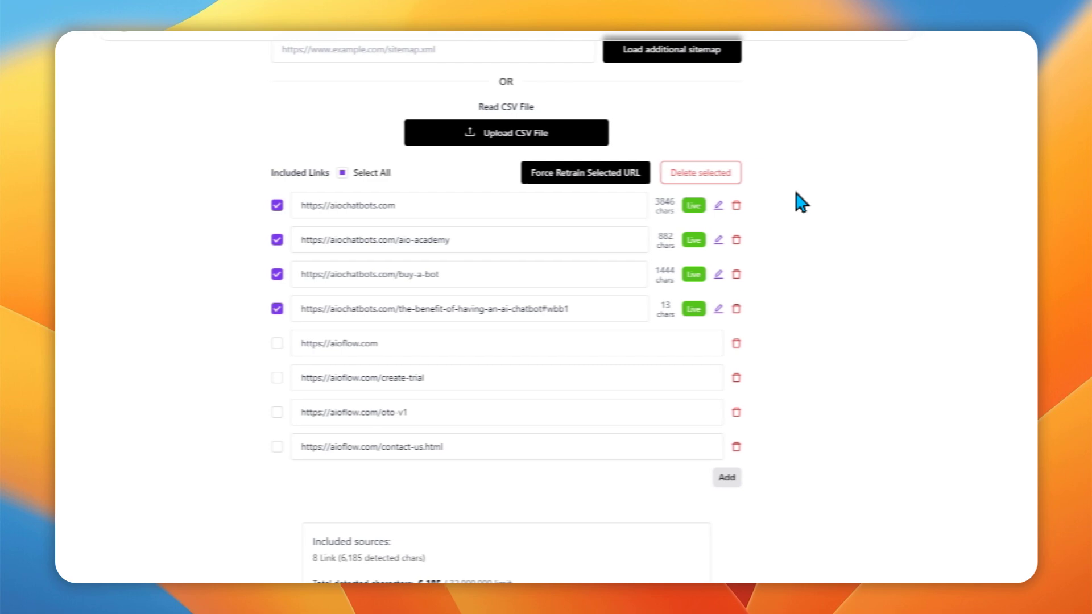
click(739, 174)
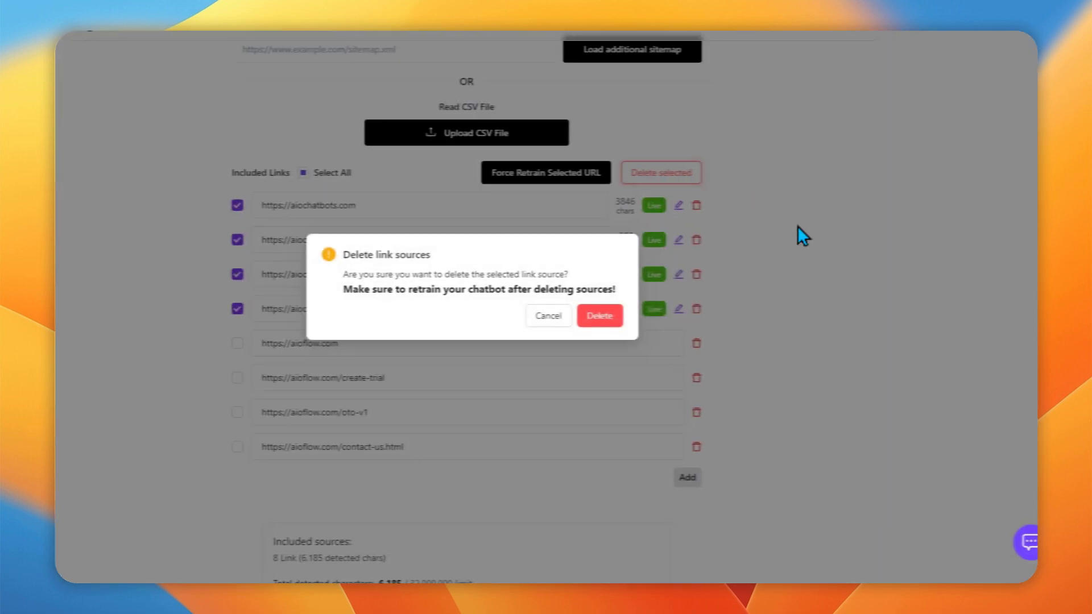
click(599, 317)
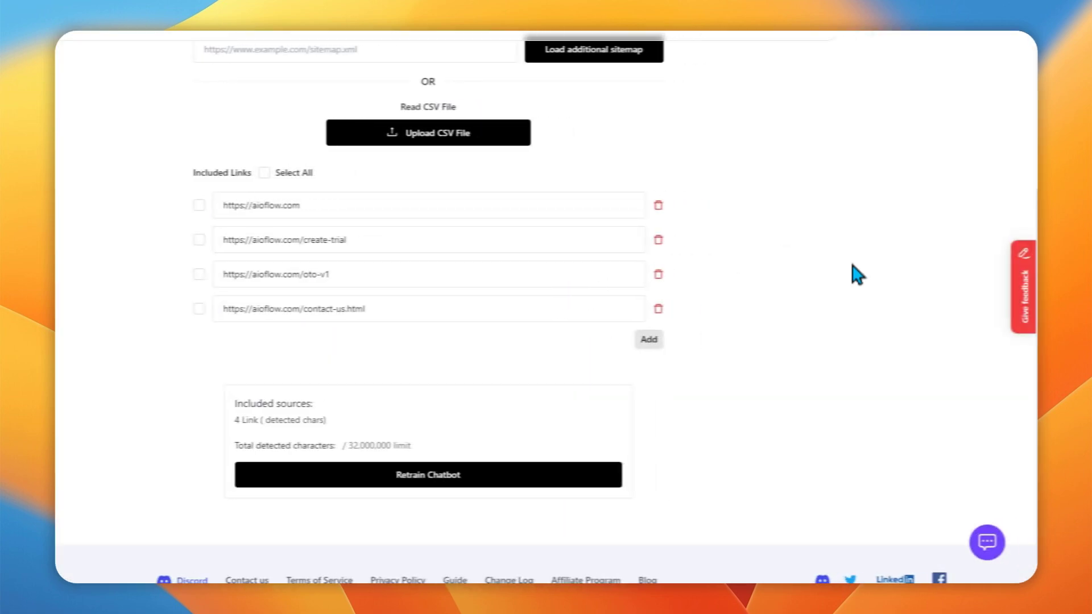
click(490, 475)
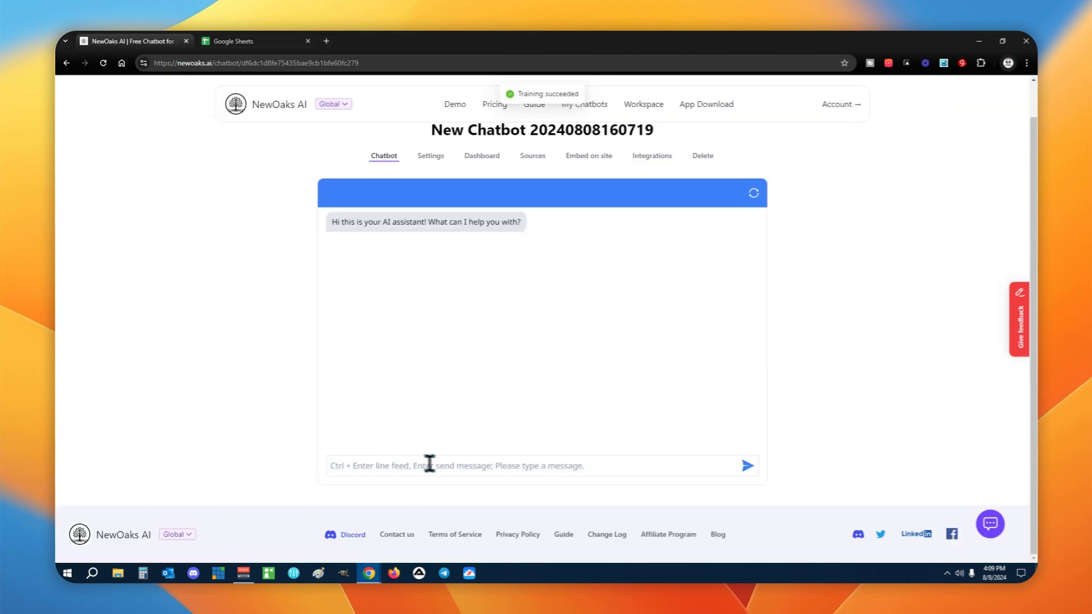
Ask the retrained chatbot "what is aioflow?" and briefly highlight the descriptive text of its answer.
click(429, 464)
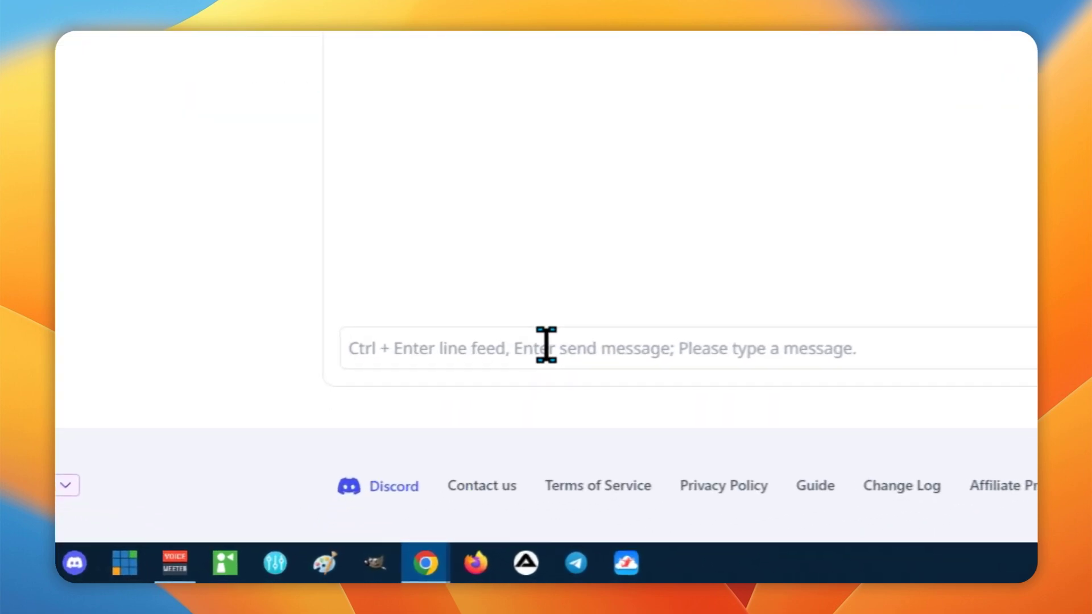
text(what is aiofl)
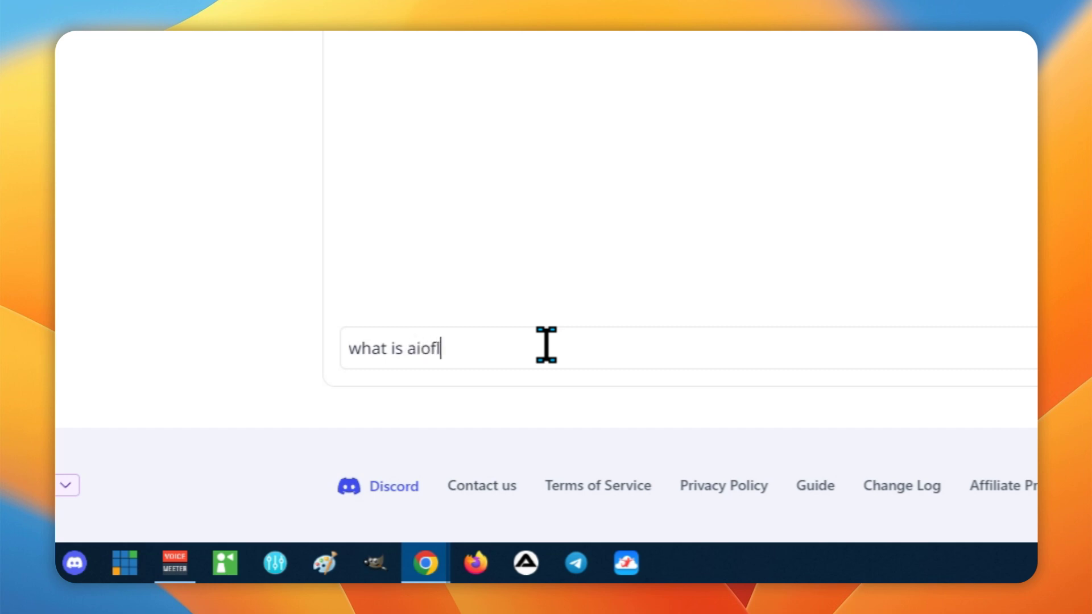
text(ow?)
key(Return)
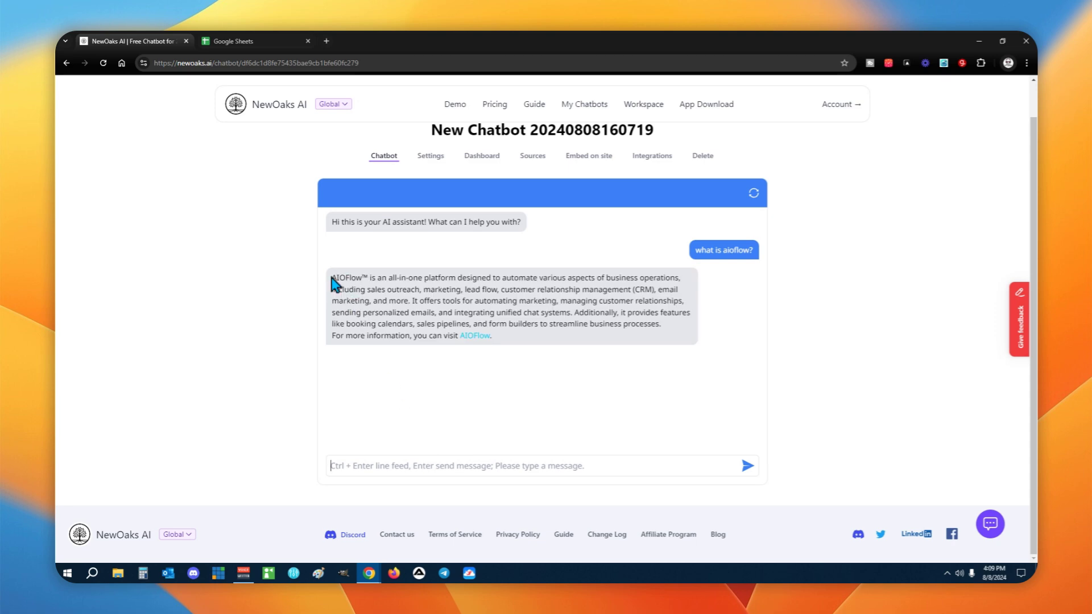
drag(332, 277, 693, 318)
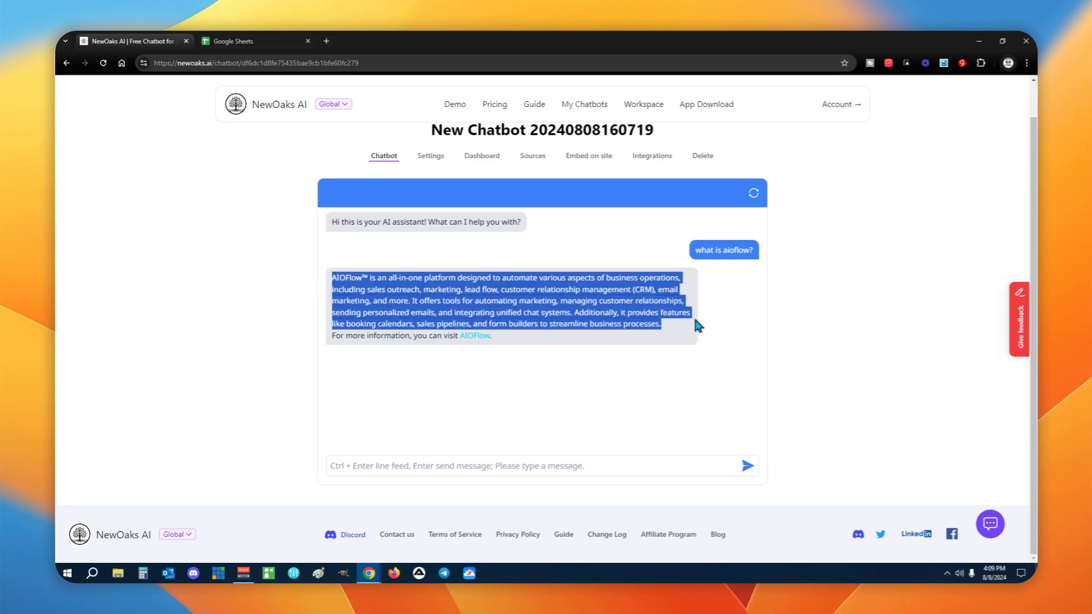
click(602, 208)
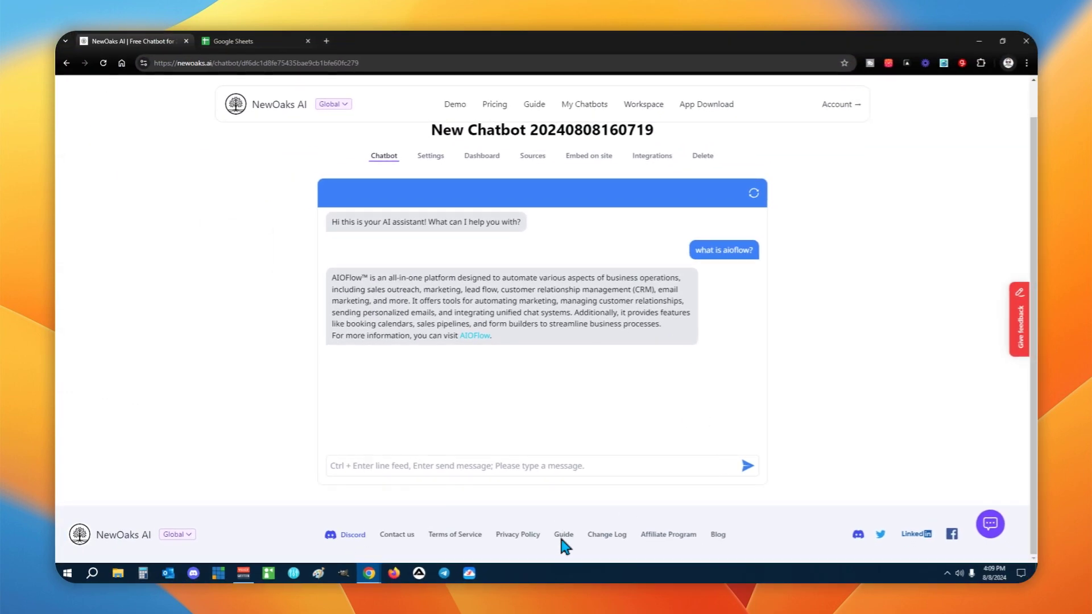
Return to the chatbot's sources and review the setup instructions for using Google Sheets as a source.
click(426, 158)
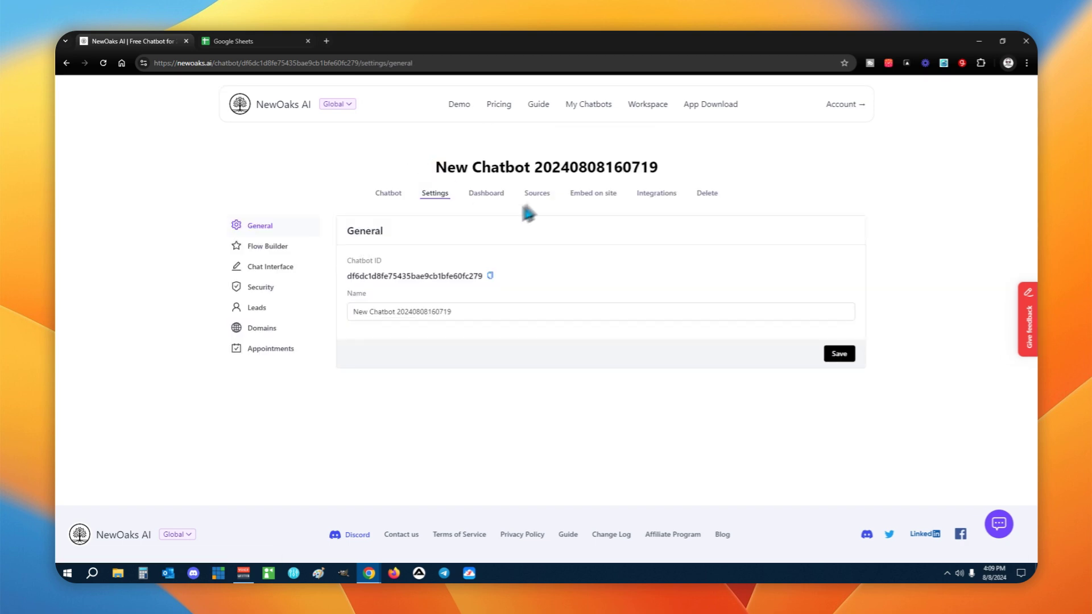
click(538, 196)
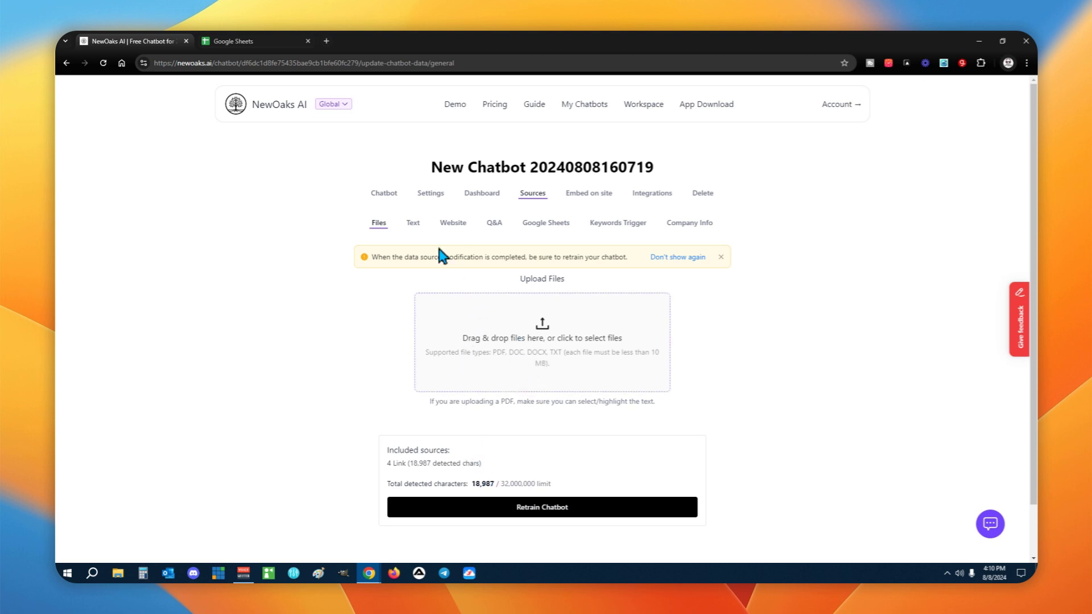
click(537, 229)
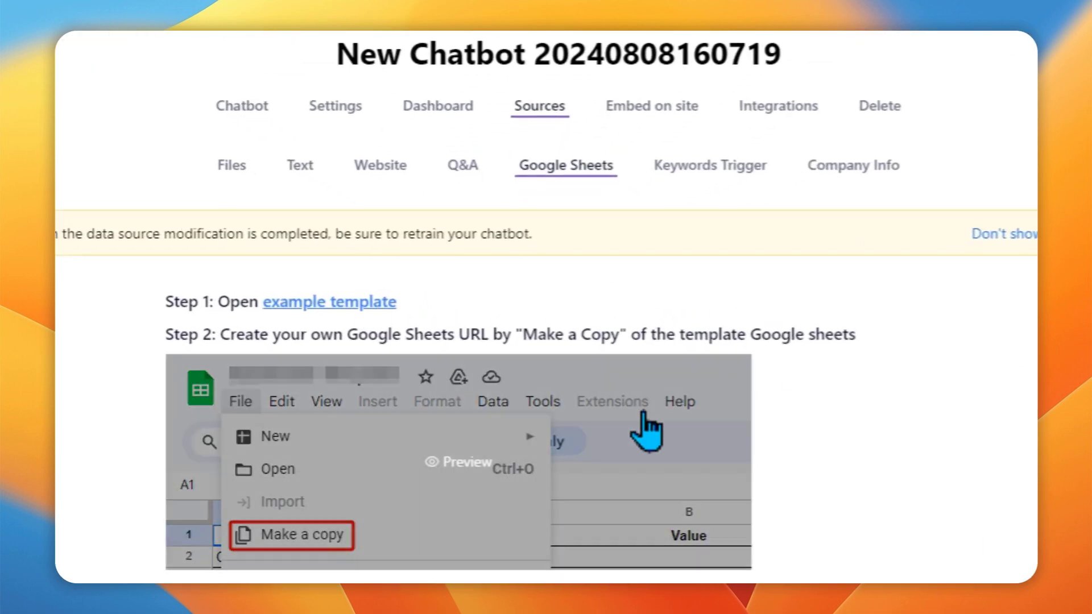
scroll(648, 434, down, 9)
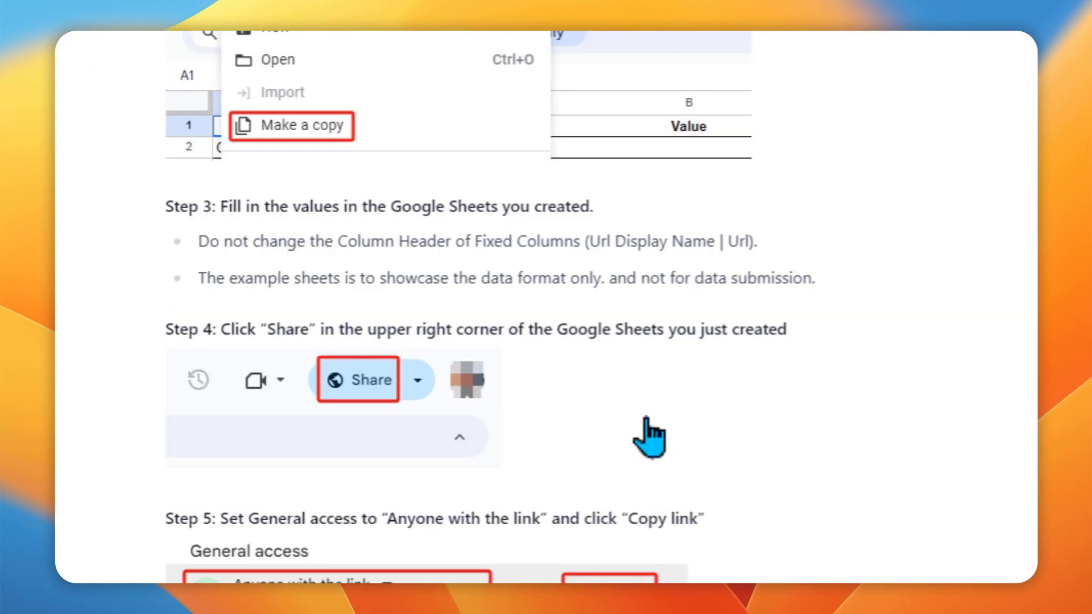
scroll(690, 463, up, 6)
scroll(685, 142, up, 3)
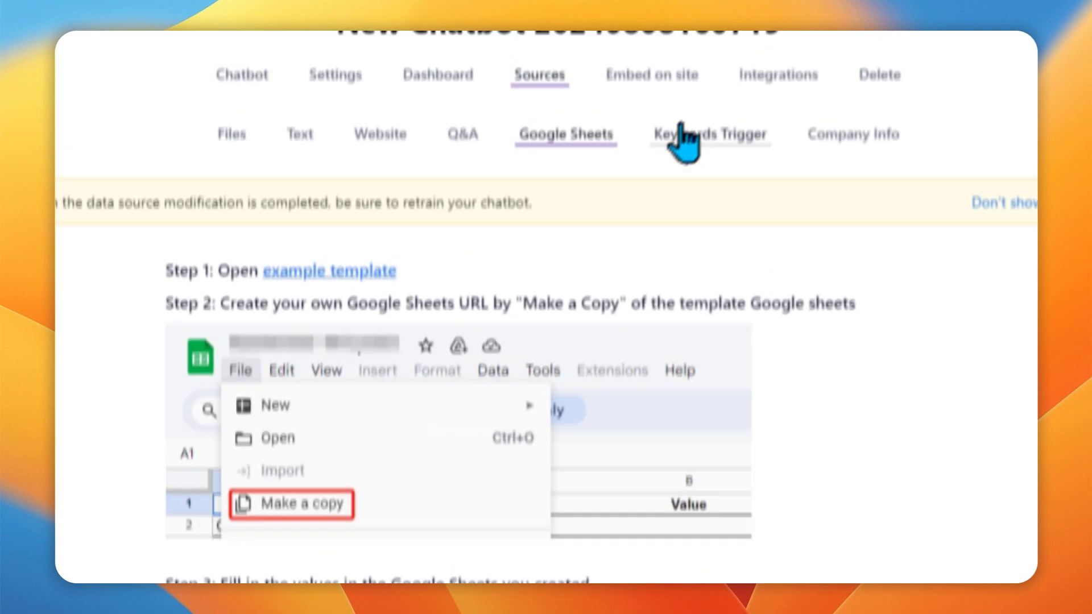
Enter a keyword trigger for VIP with the answer "Find your VIP gift at aioflow.com/gifts" and add another empty keyword row.
click(703, 192)
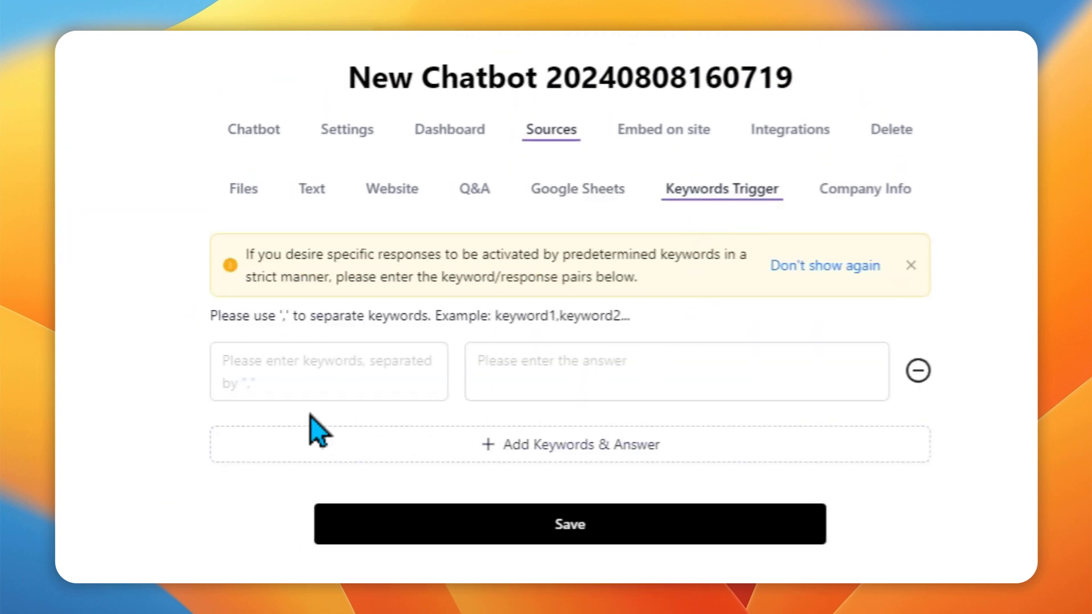
click(336, 363)
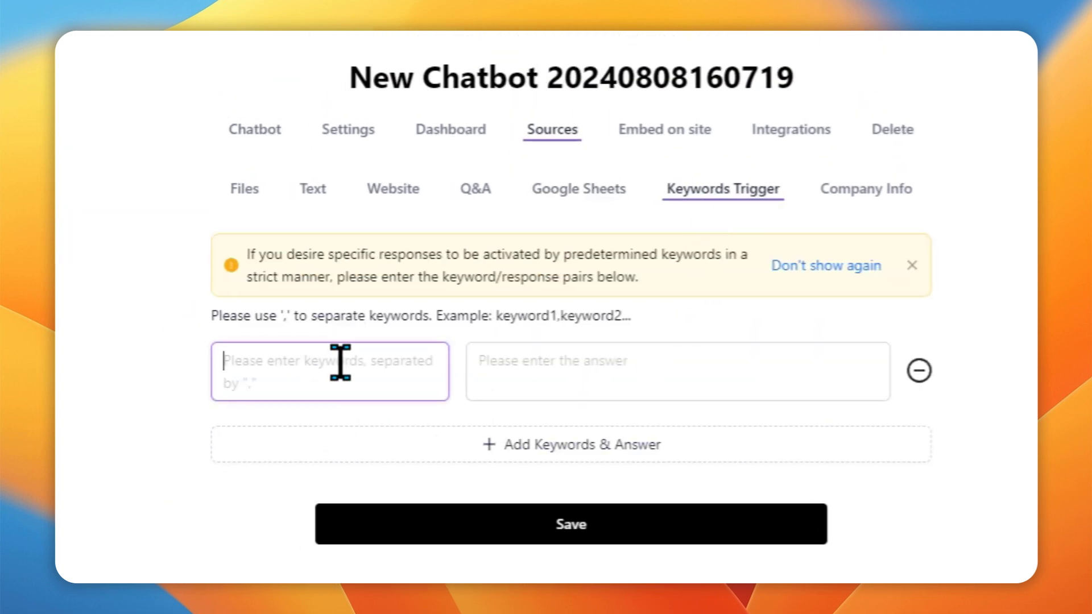
text(VIP)
click(617, 356)
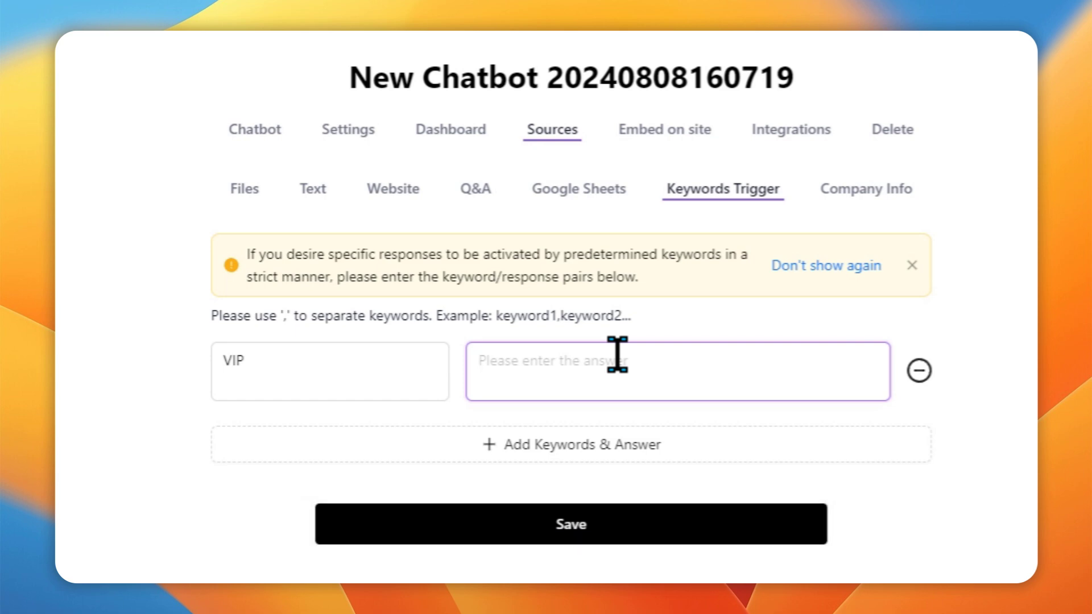
text(F)
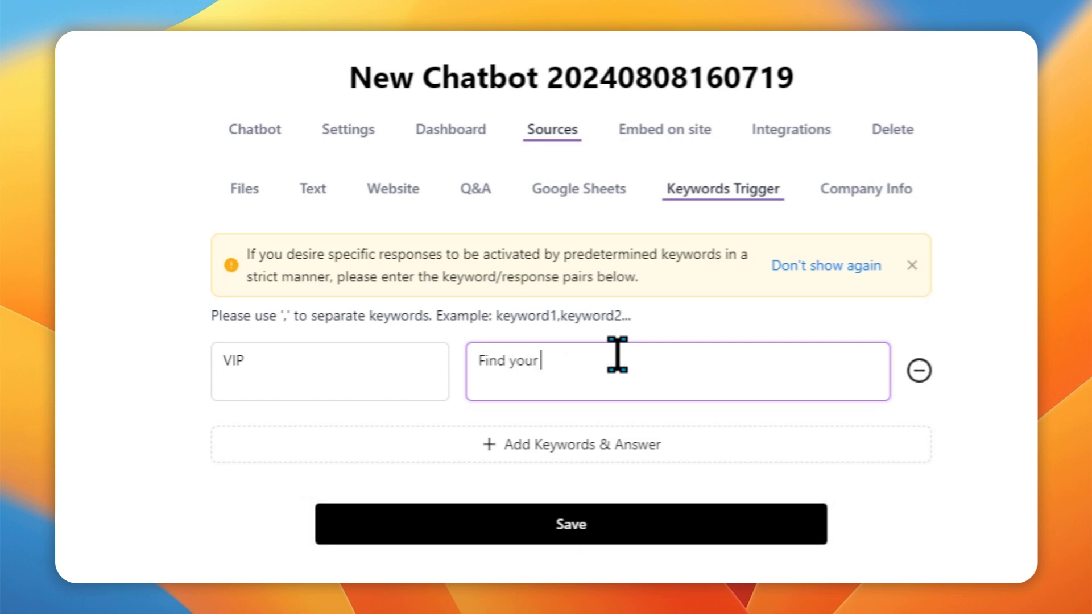
text(ind your VIP gift a)
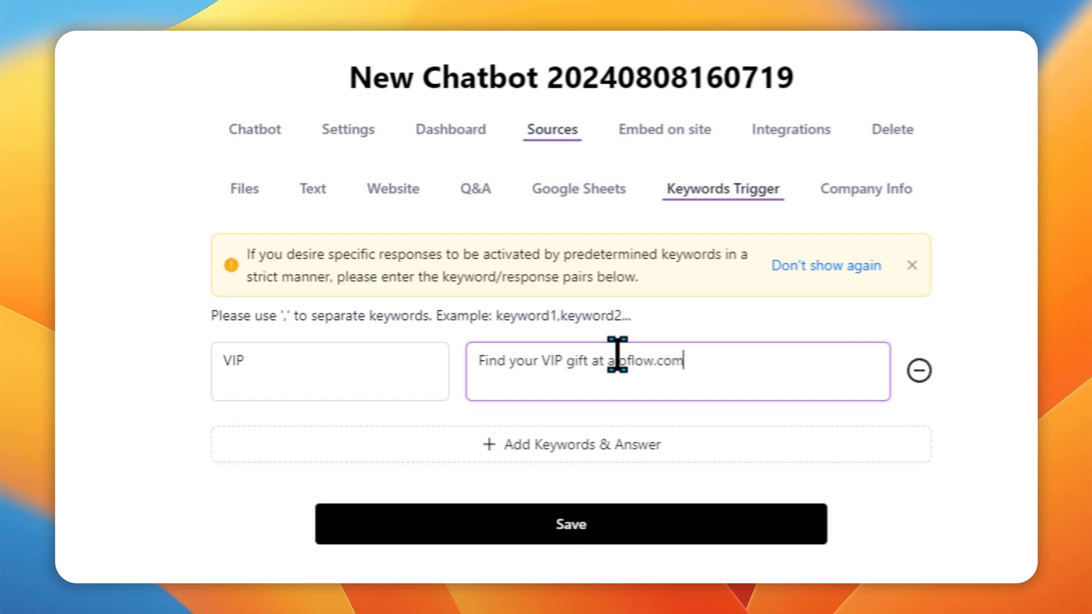
text(t aiflow.com/gifts)
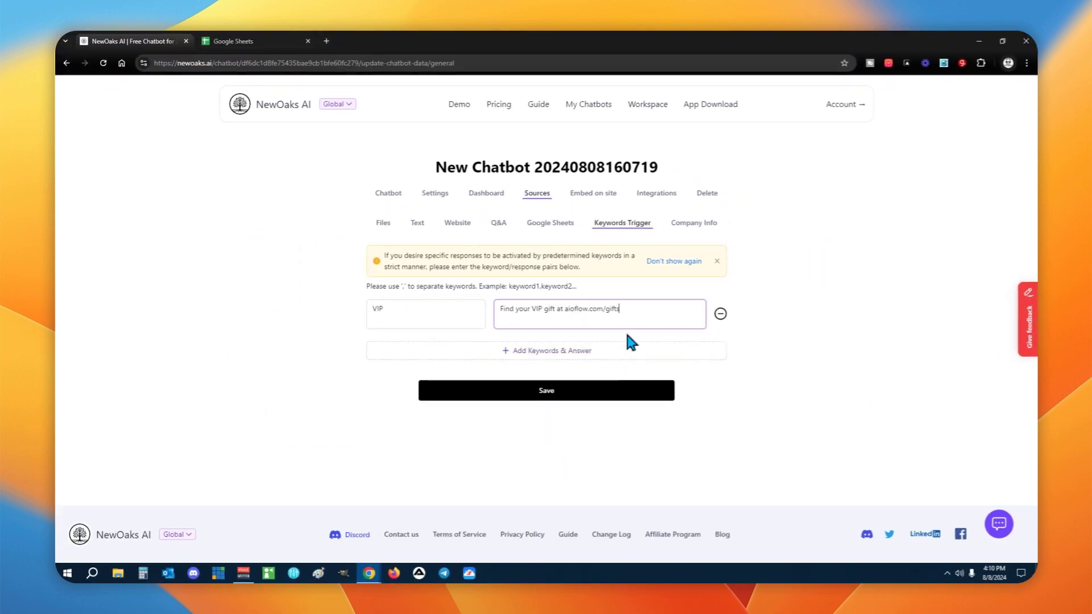
click(560, 357)
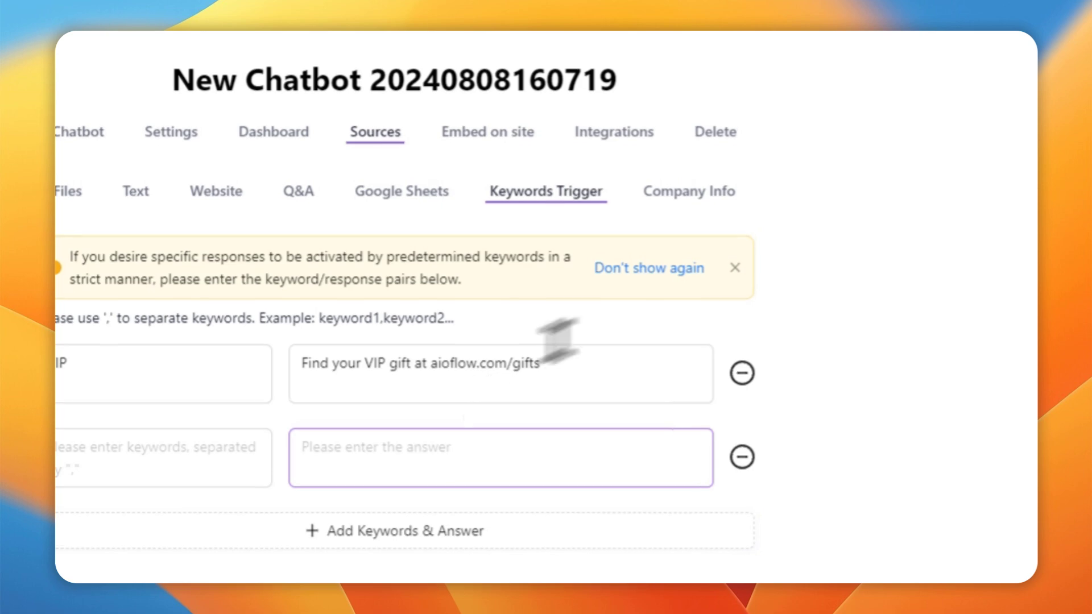
Examine the company information source form, from the company name and contact fields through business hours and social media links.
click(711, 196)
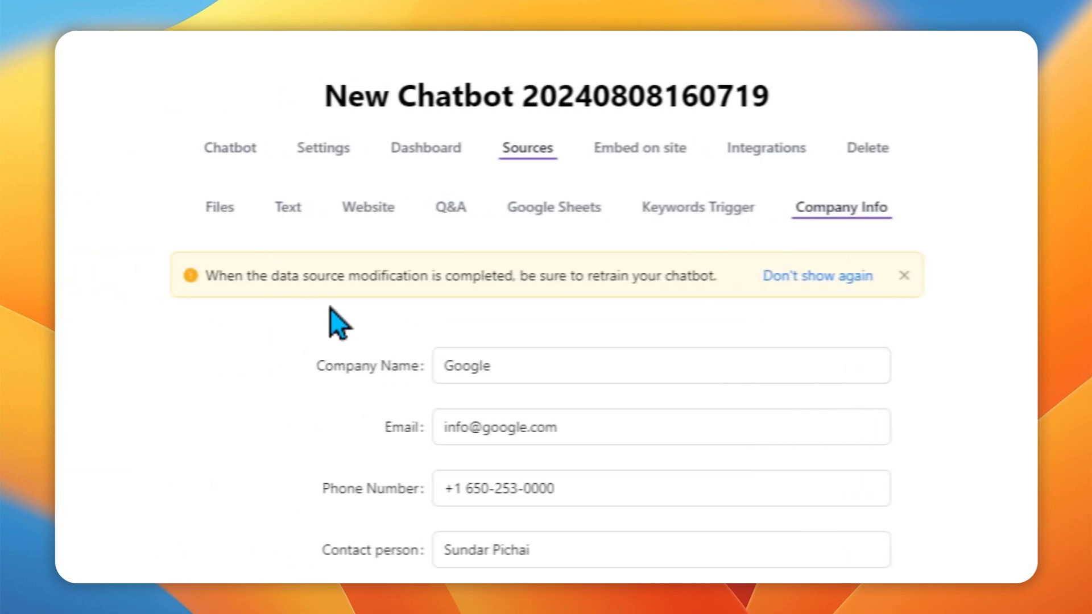
scroll(740, 455, down, 6)
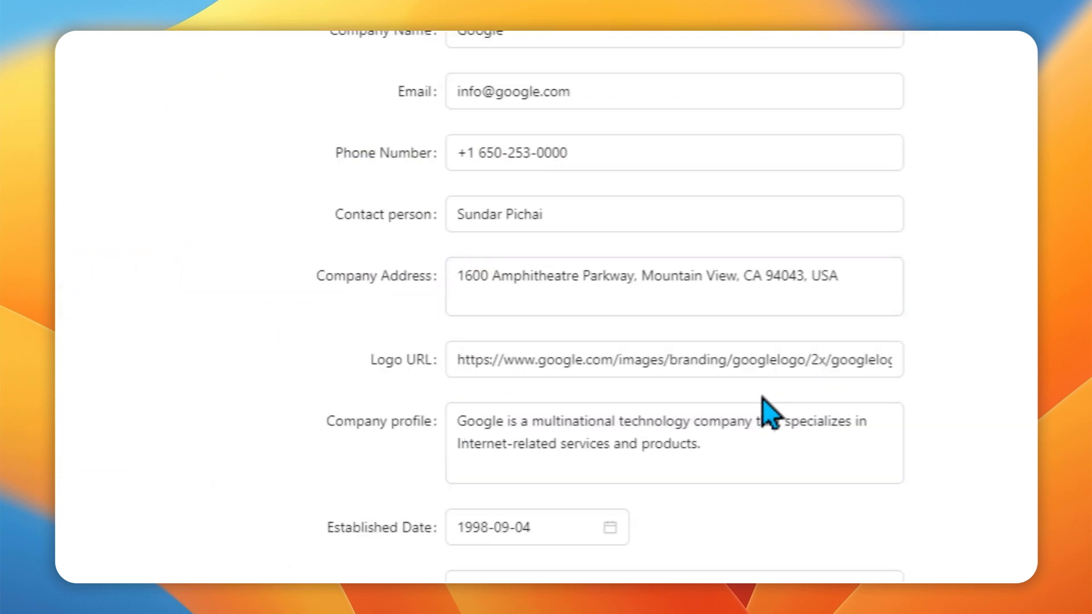
scroll(740, 410, down, 2)
click(688, 375)
scroll(606, 320, down, 3)
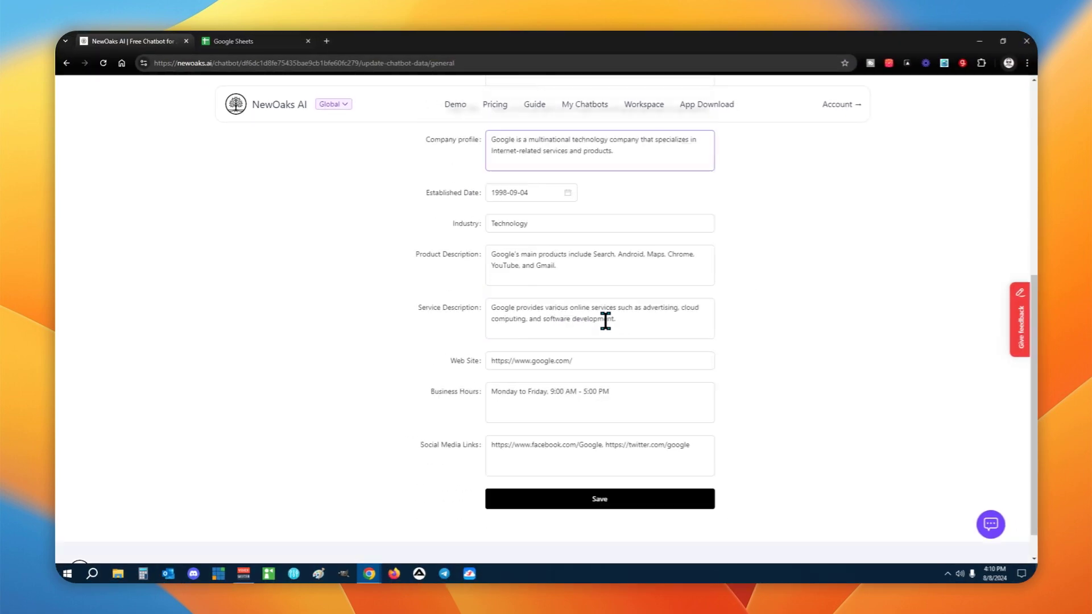
click(606, 320)
click(616, 411)
scroll(616, 412, down, 1)
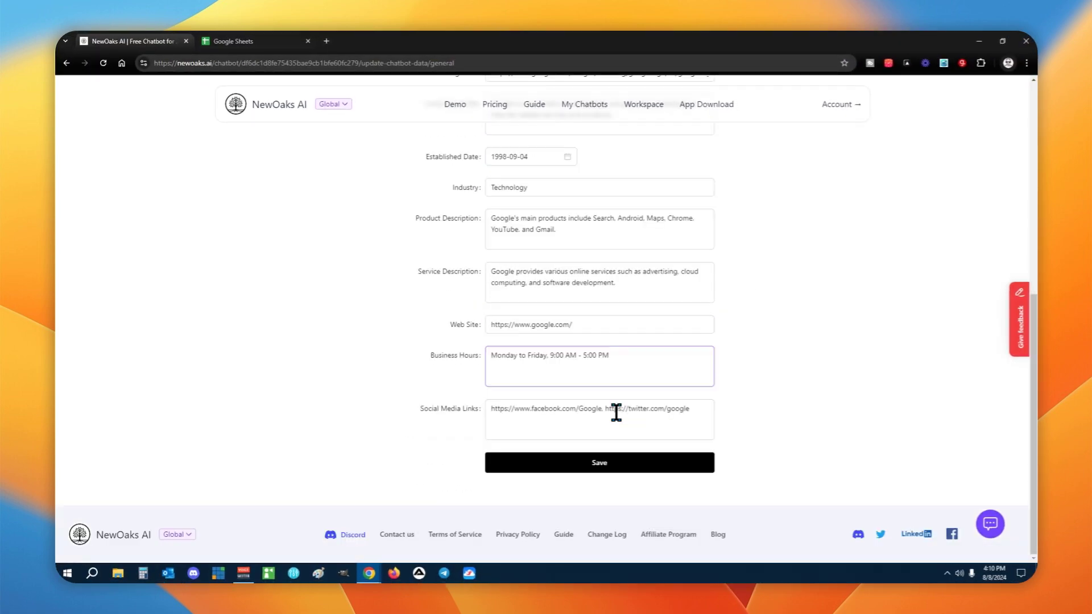
click(616, 410)
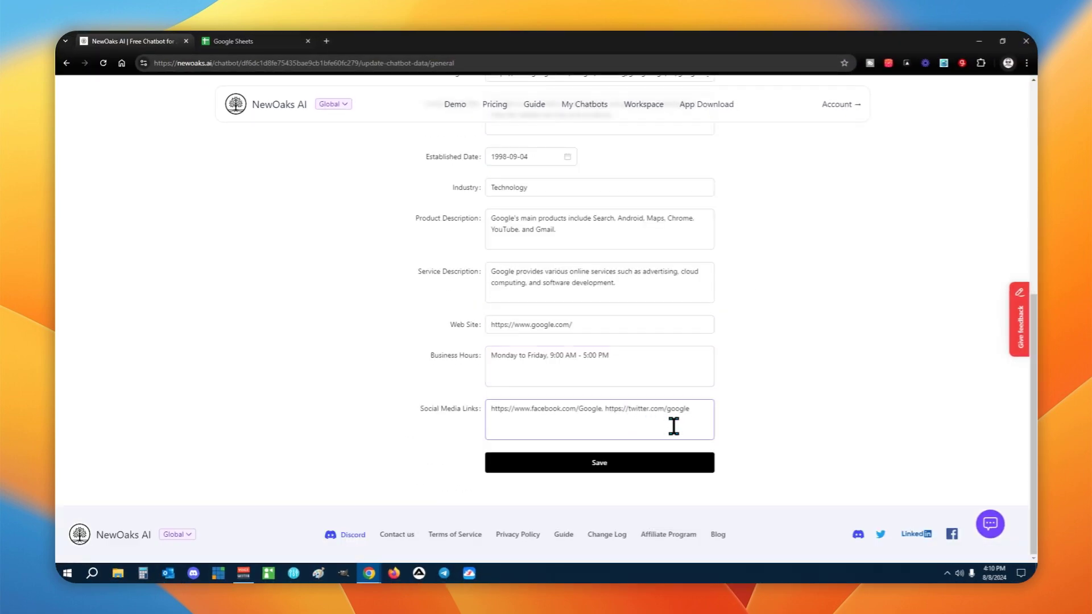
scroll(709, 429, up, 1)
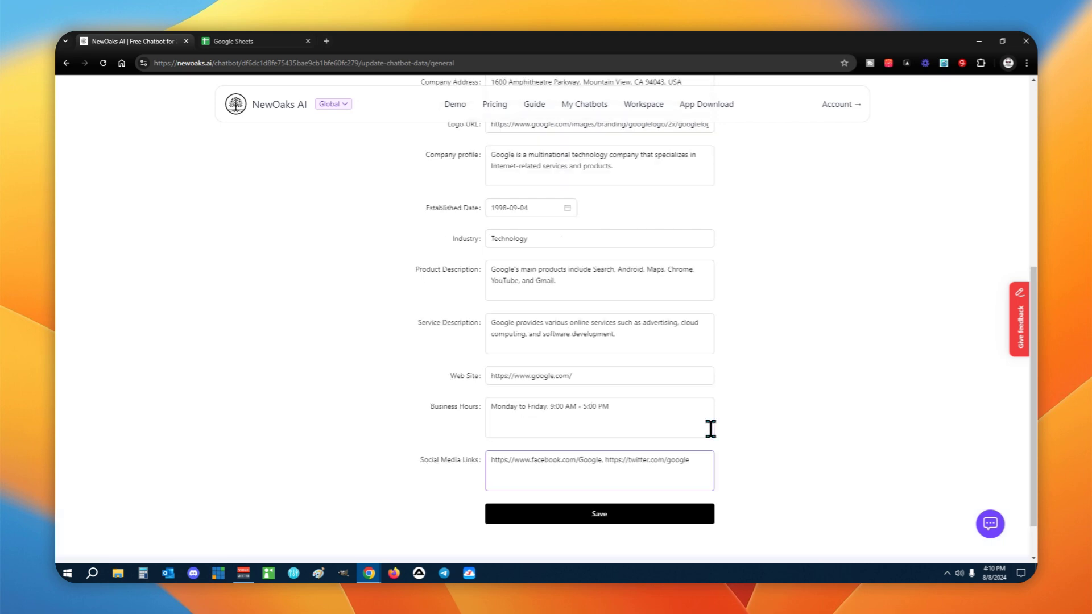
click(702, 434)
scroll(700, 434, up, 1)
scroll(698, 433, up, 7)
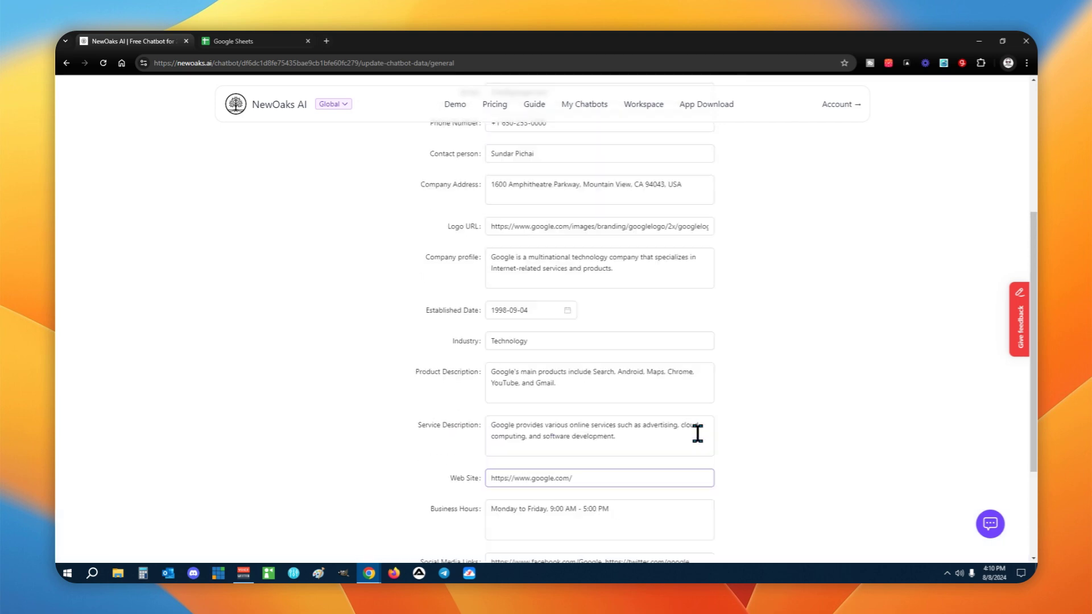
click(697, 430)
scroll(696, 430, up, 1)
click(696, 430)
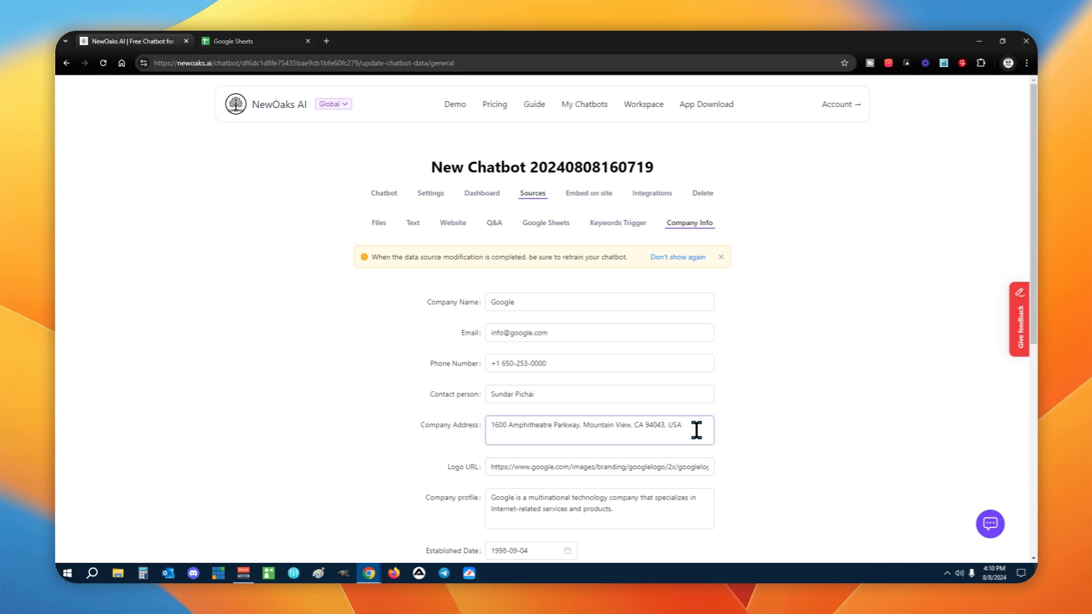
In the chatbot's general settings, enter "George" as the chatbot name.
click(428, 194)
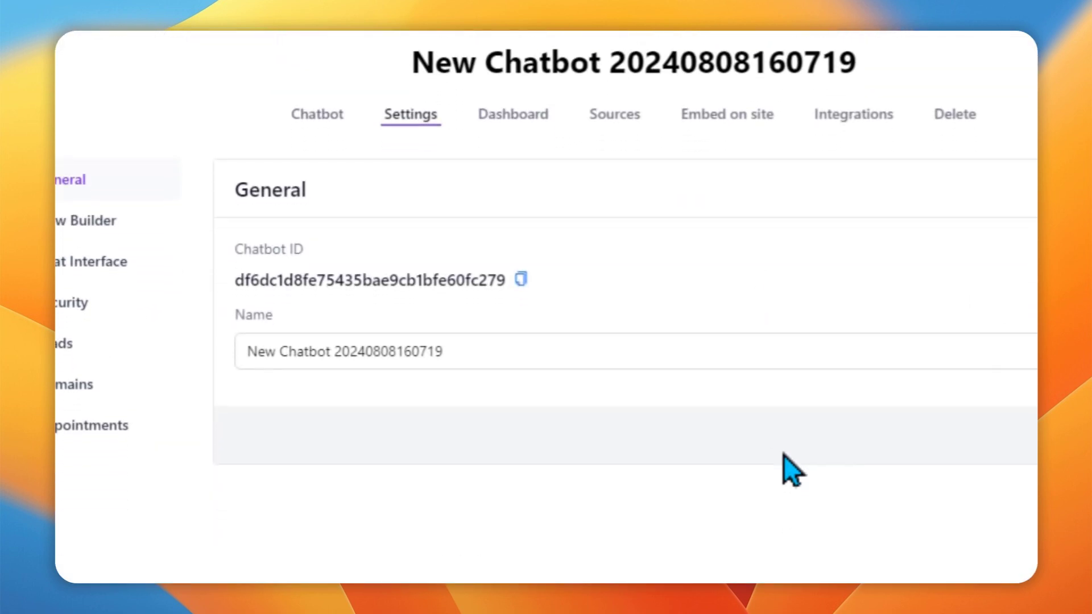
drag(470, 351, 42, 351)
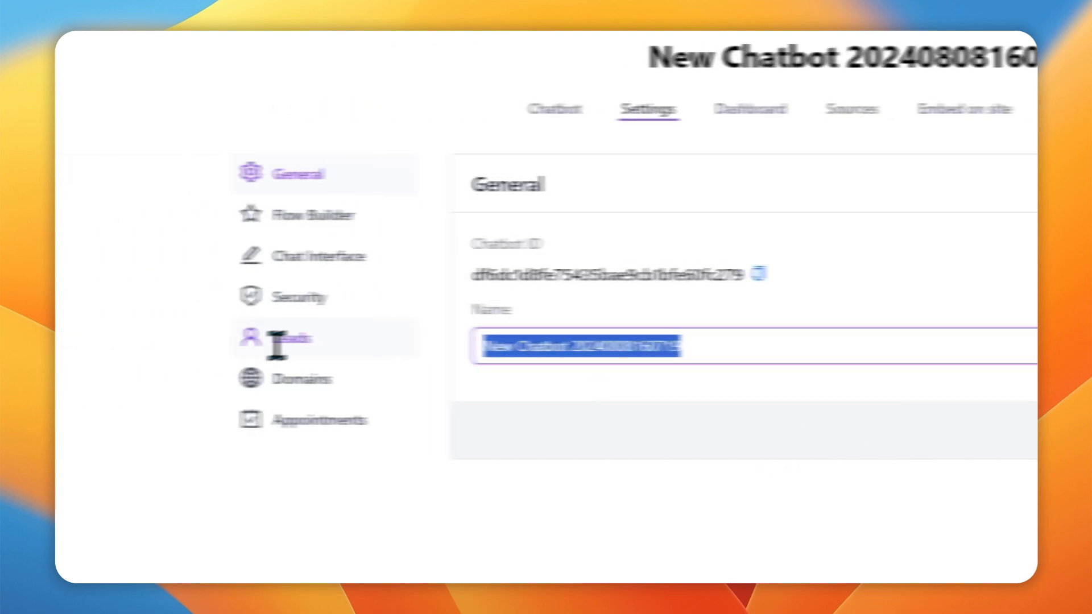
text(George)
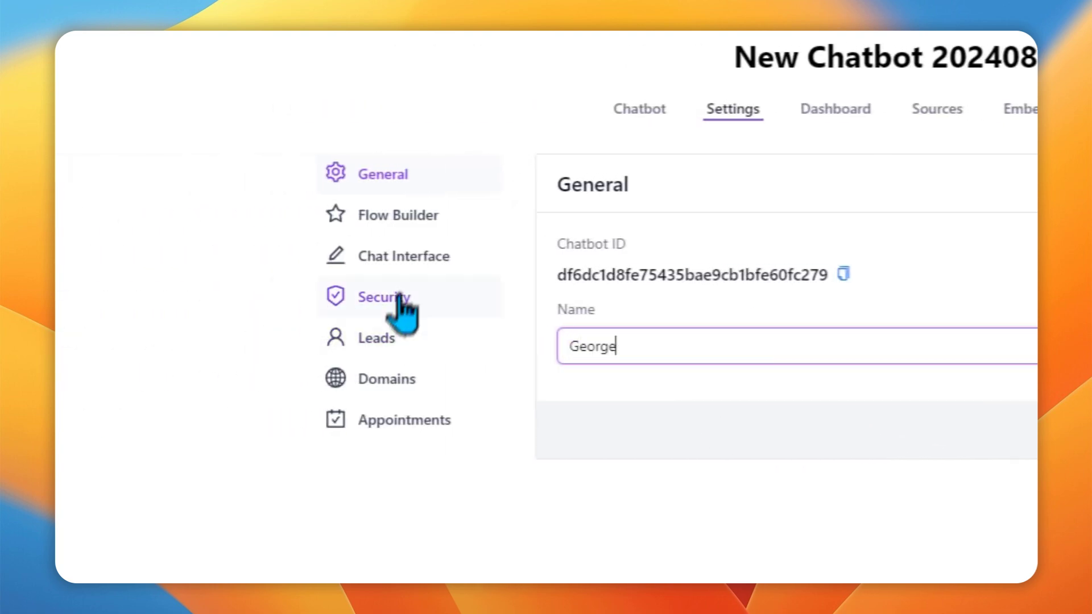
In the chat interface settings, replace "AI assistant!" with "George." in the initial message.
click(406, 255)
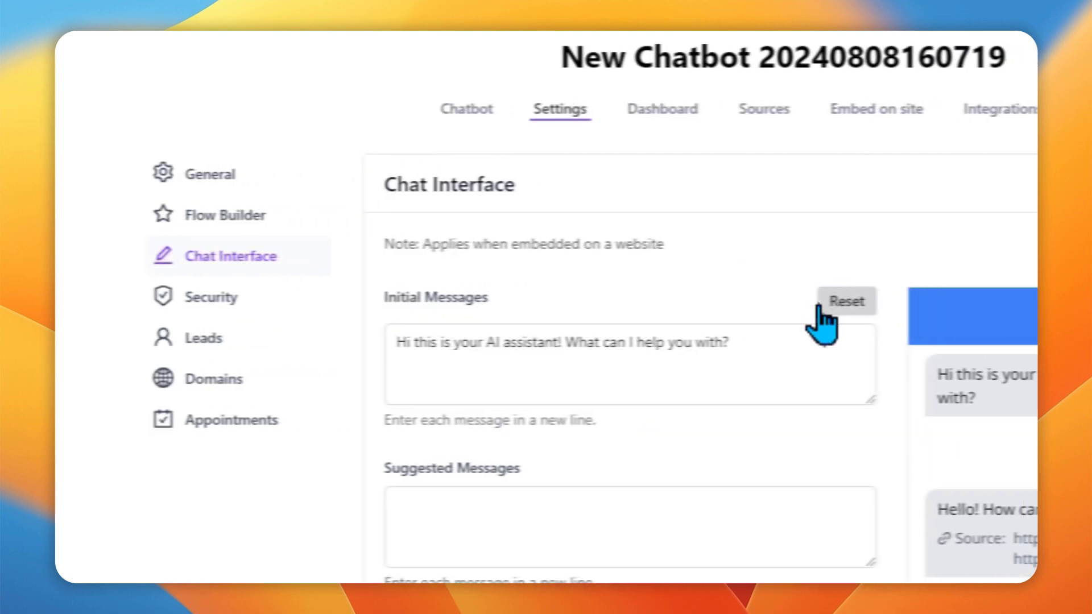
drag(561, 342, 485, 347)
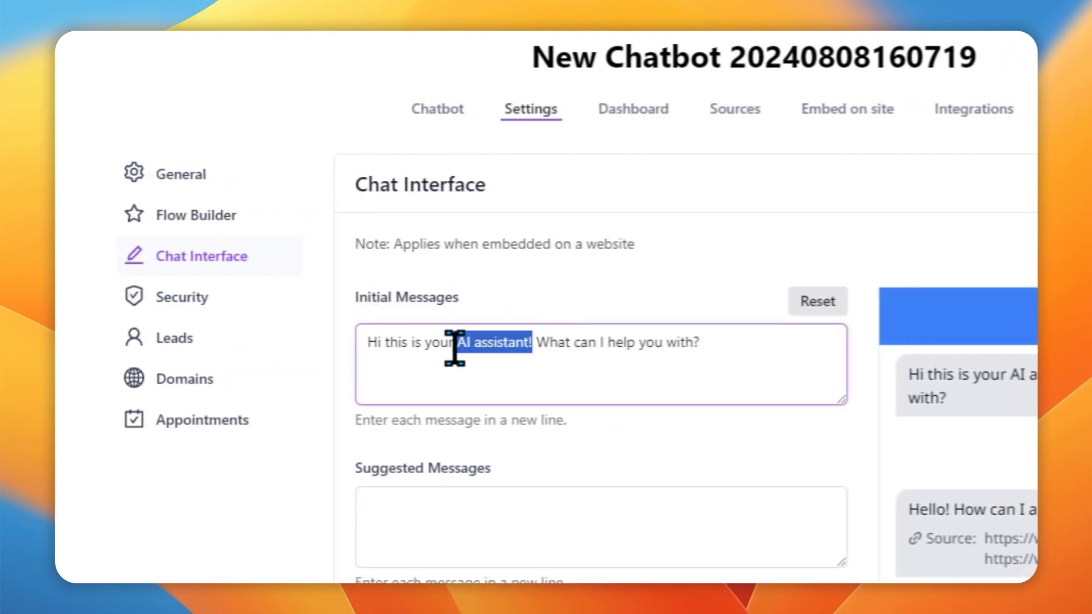
text(George.)
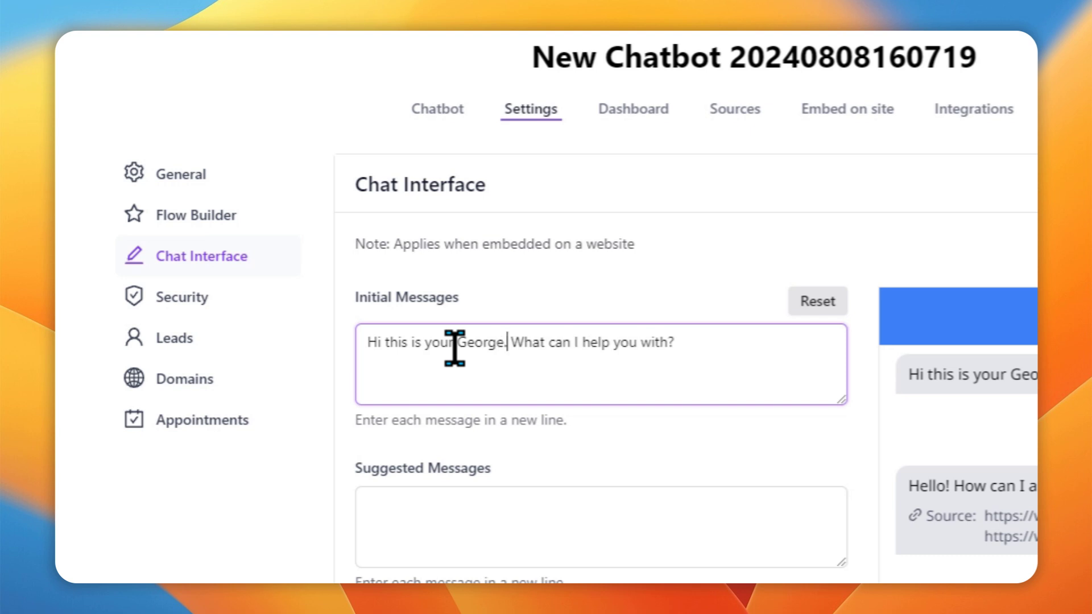
Add the suggested message "What is AIOFlow?" and try it in the chat preview.
scroll(588, 236, down, 5)
click(588, 208)
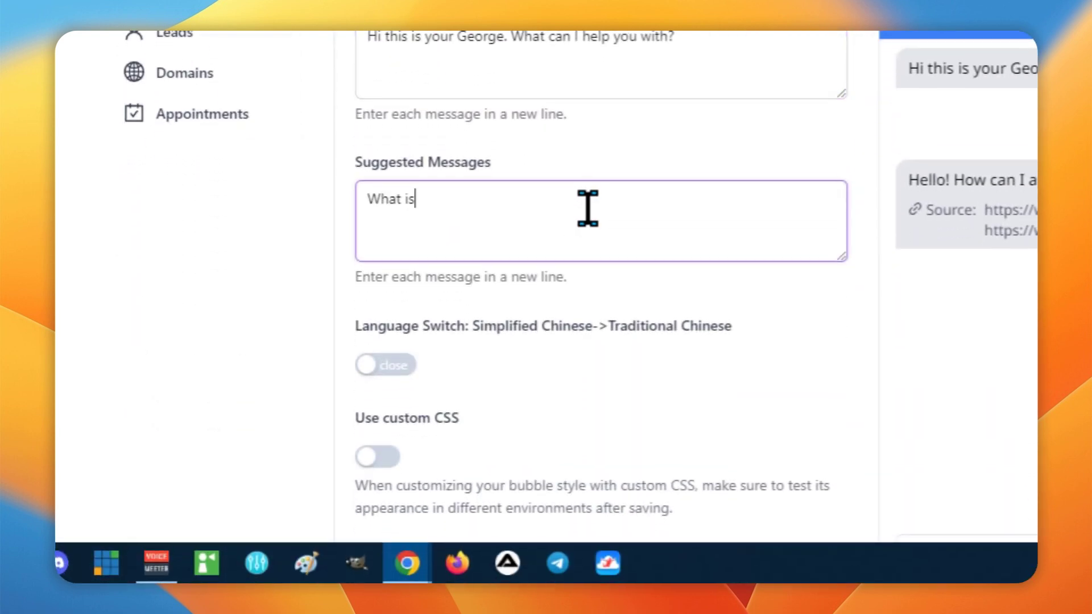
text(What is AIOFlow?)
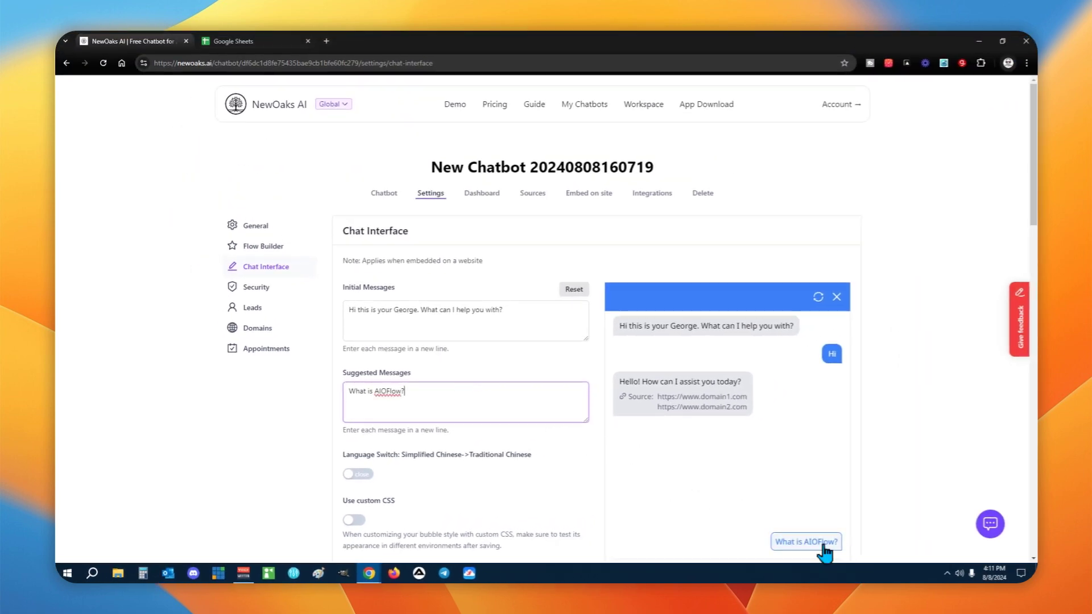
scroll(825, 549, down, 2)
click(819, 447)
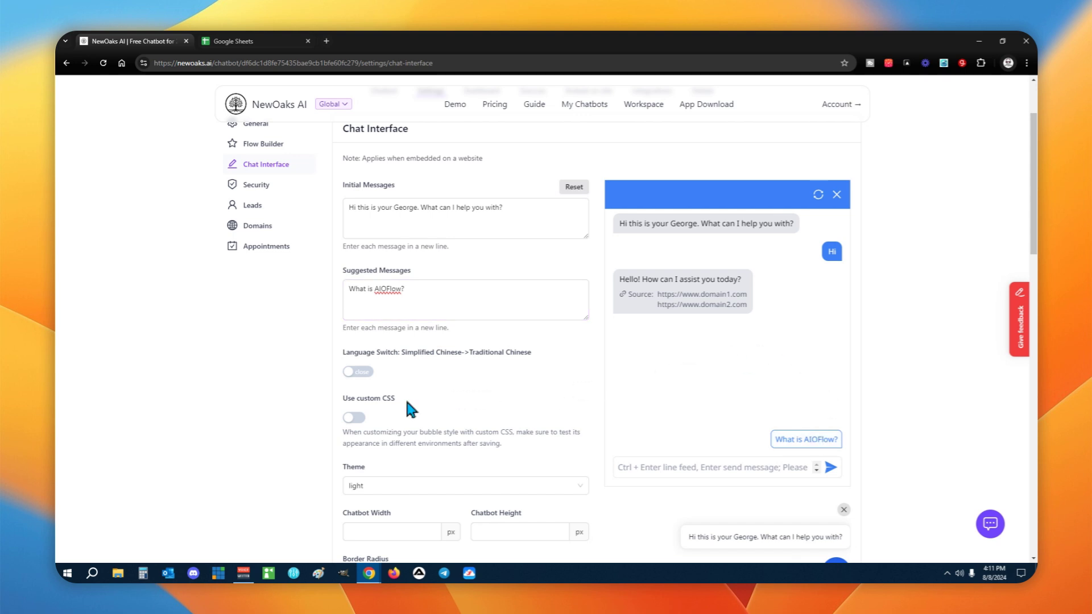
Enable custom CSS to look through the chat window code, and disable it again.
scroll(392, 398, down, 1)
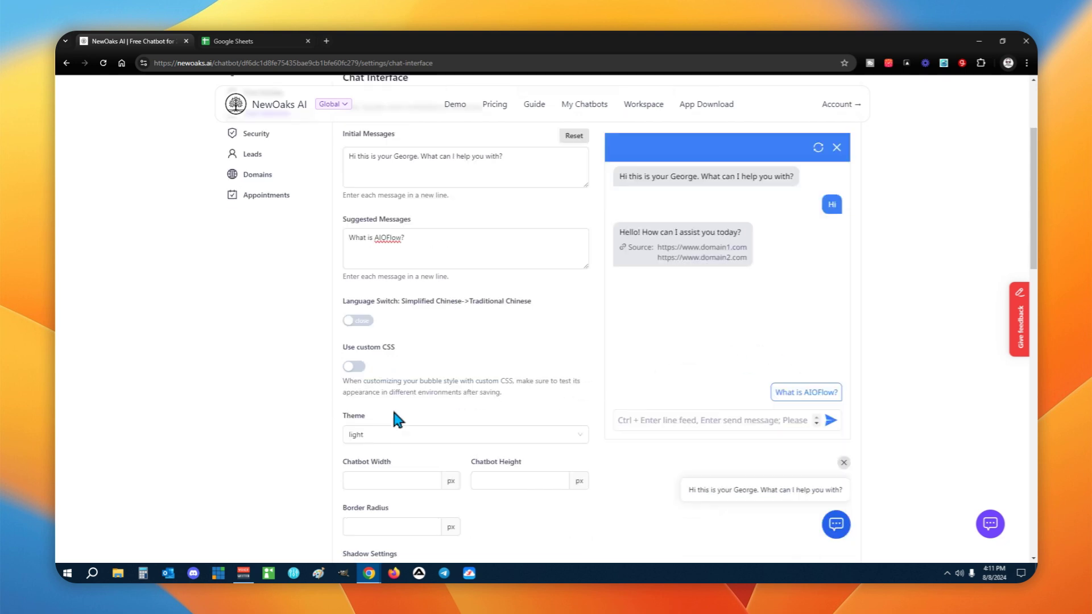
click(353, 367)
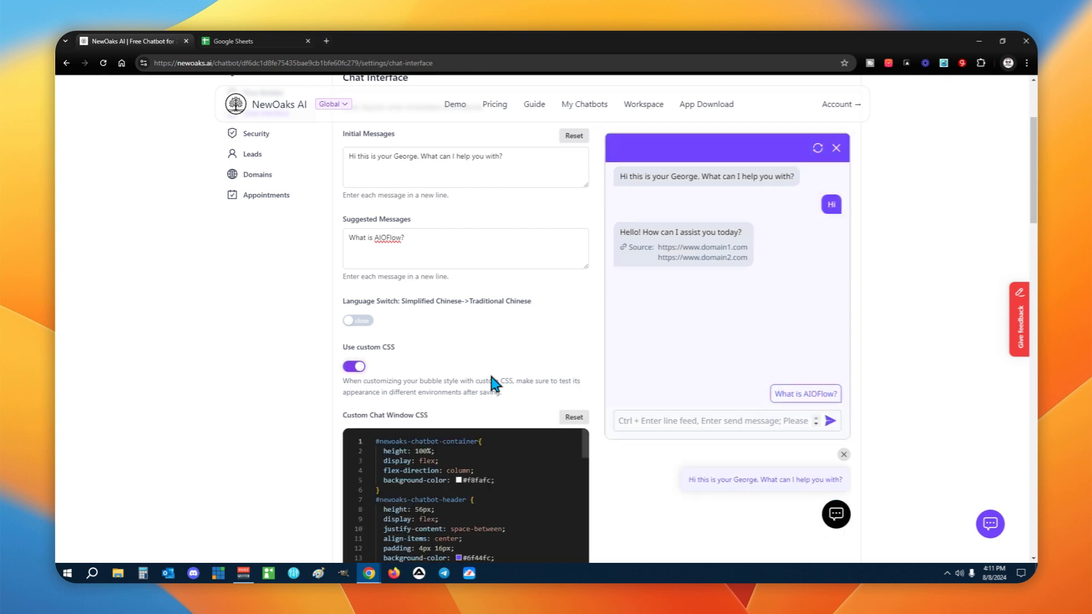
scroll(488, 373, down, 2)
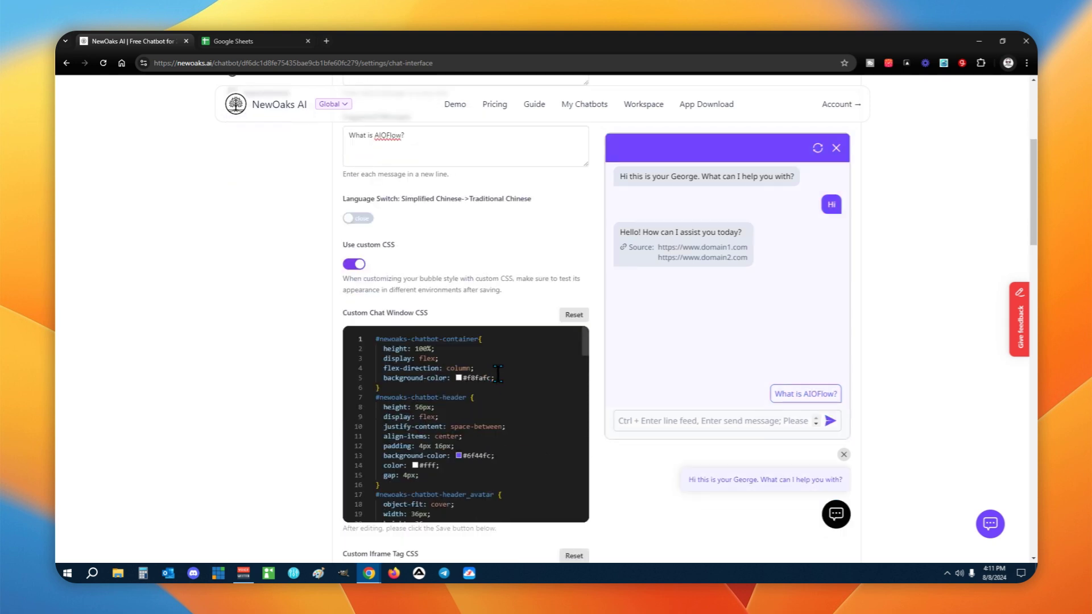
scroll(477, 409, down, 1)
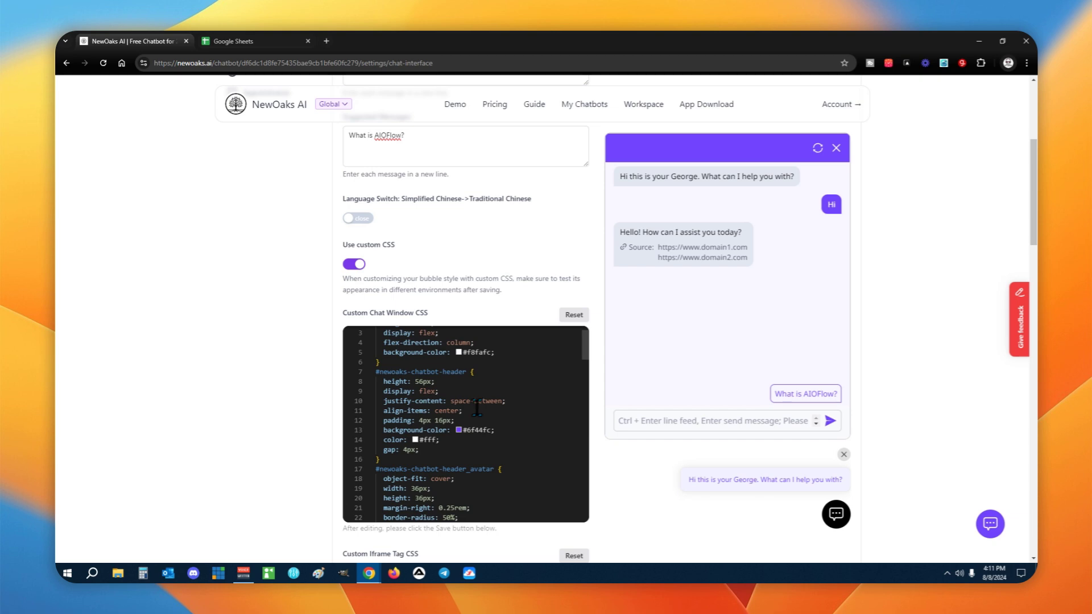
scroll(453, 403, down, 4)
scroll(453, 404, up, 3)
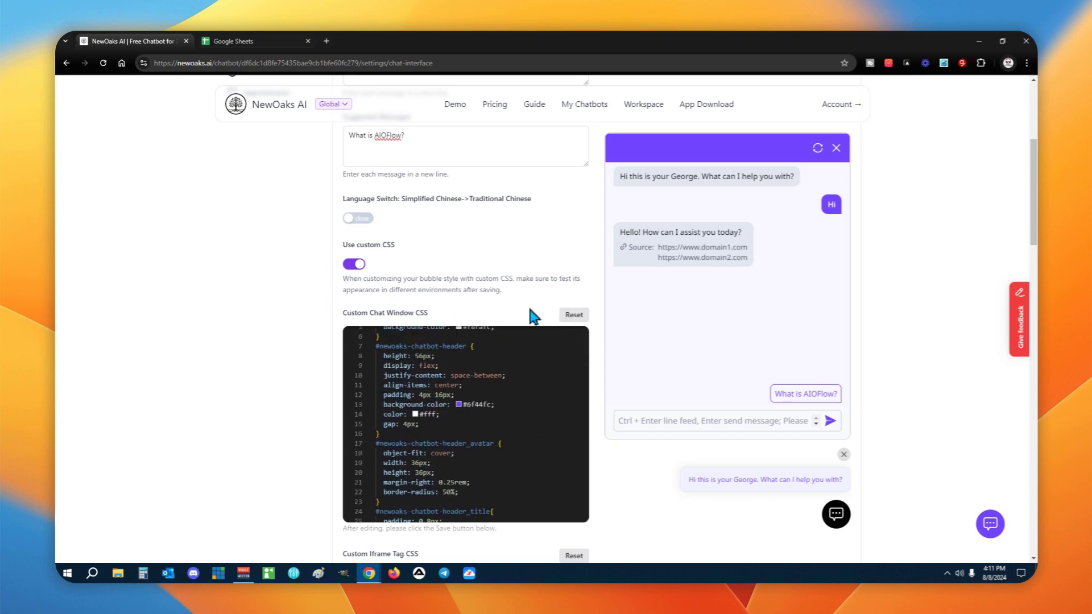
click(356, 266)
Set the chatbot's theme to dark.
scroll(500, 345, down, 3)
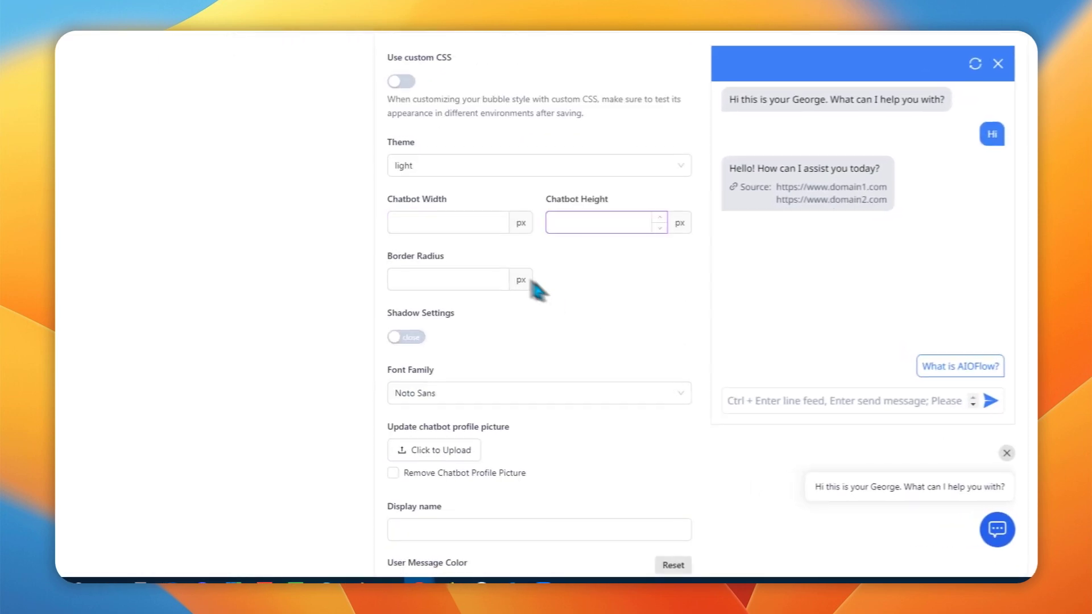
click(511, 273)
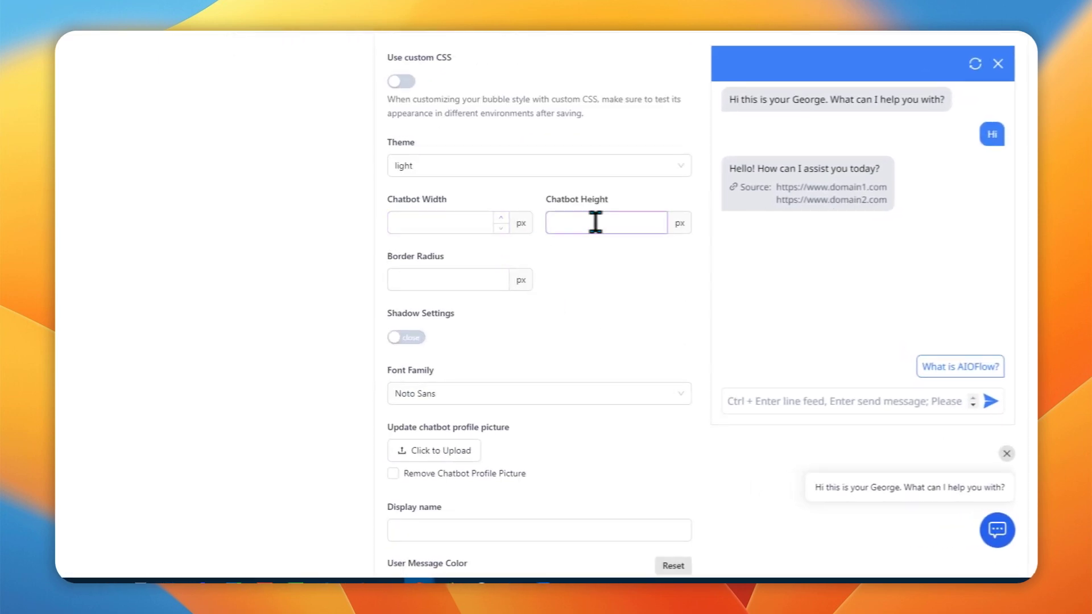
click(538, 171)
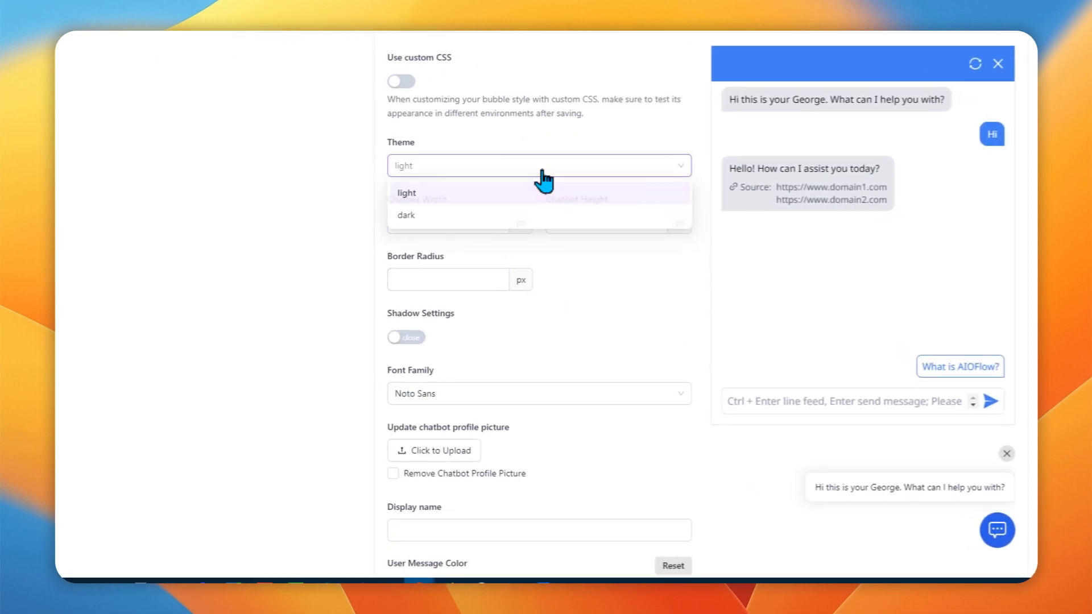
click(417, 221)
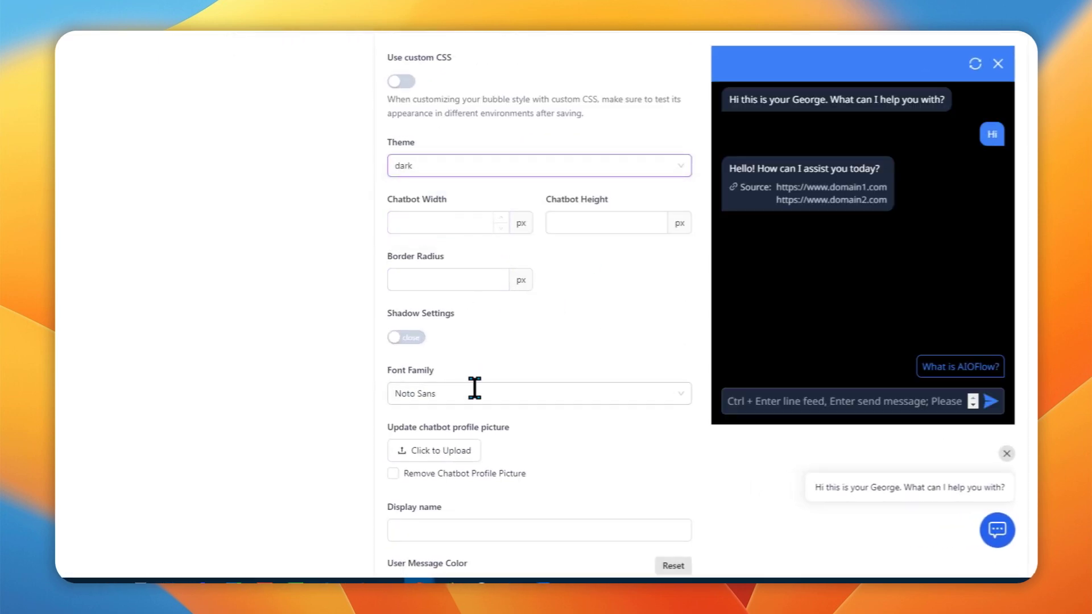
Enable the chatbot's shadow settings with an OffsetX of 4 px and set the font family to Roboto.
click(402, 338)
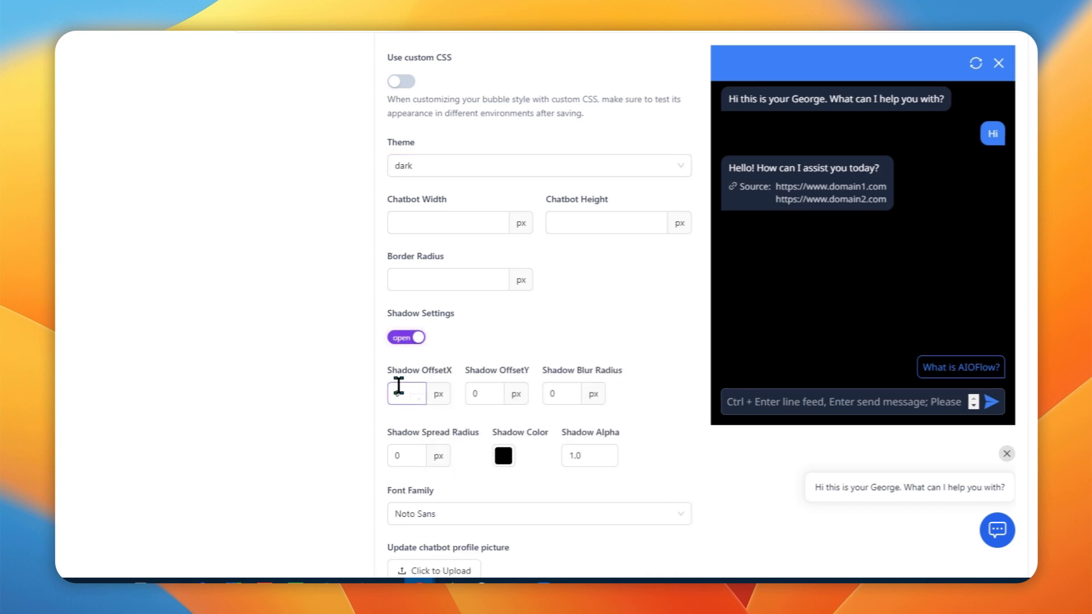
click(418, 390)
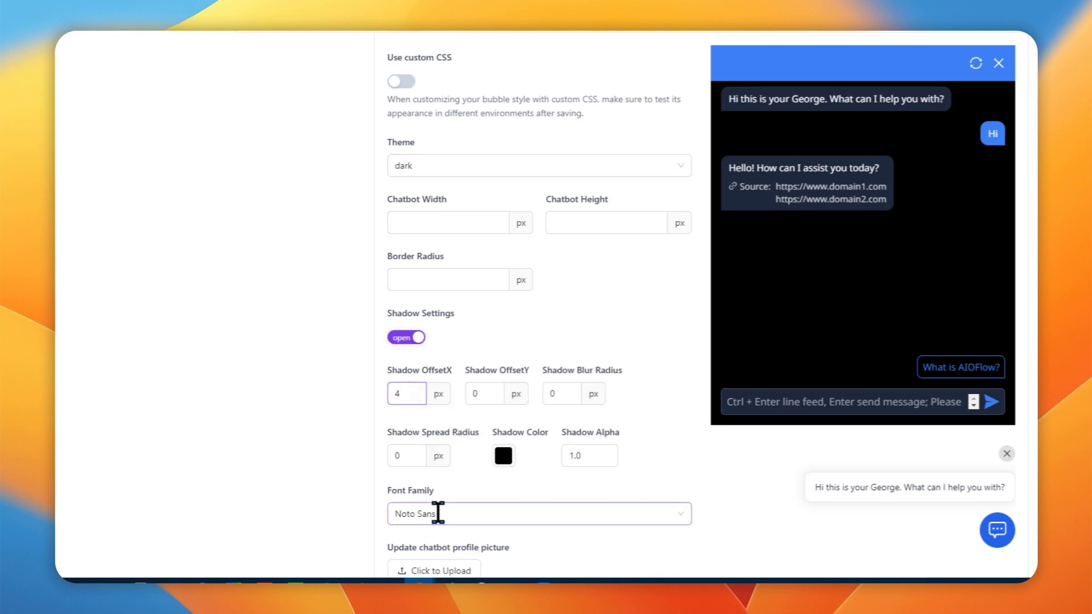
click(438, 512)
click(438, 484)
Upload bestlivebot.png as the chatbot's profile picture and set the display name to "Best LIVE Guide™".
scroll(531, 390, down, 3)
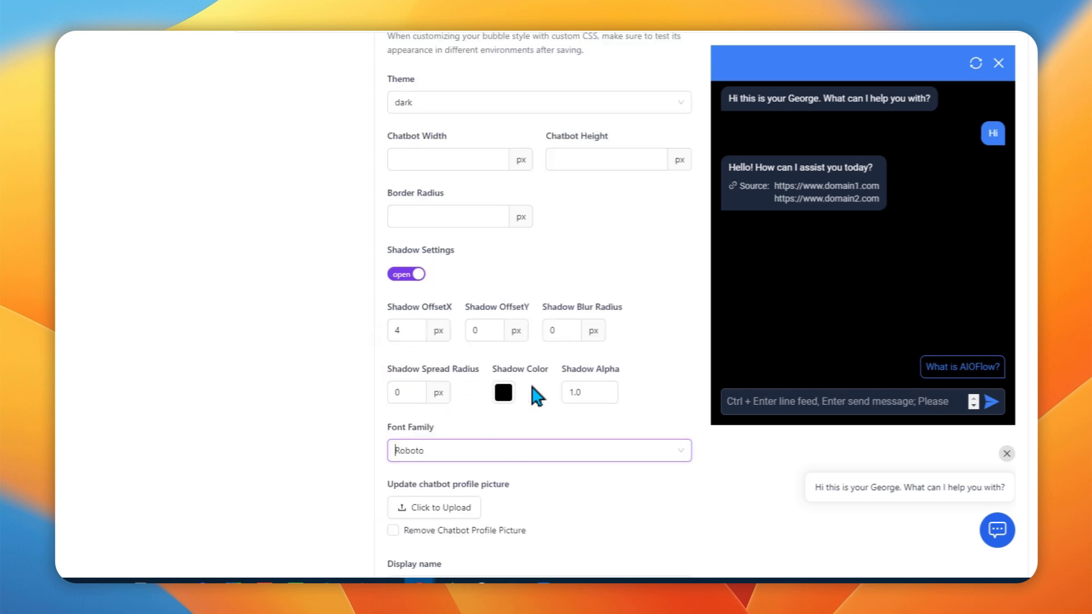
click(459, 445)
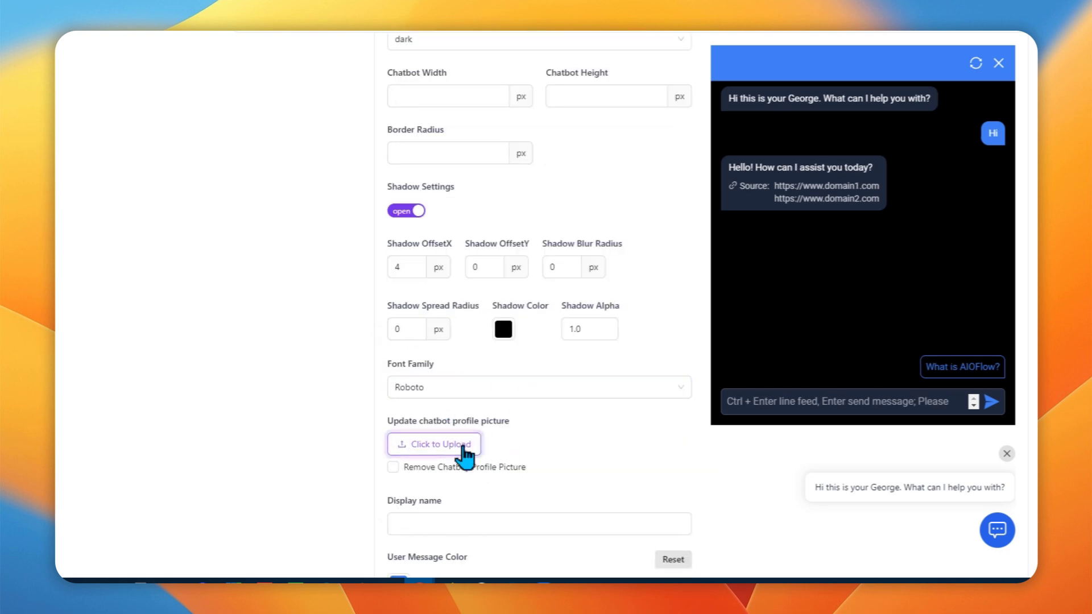
click(300, 313)
click(597, 354)
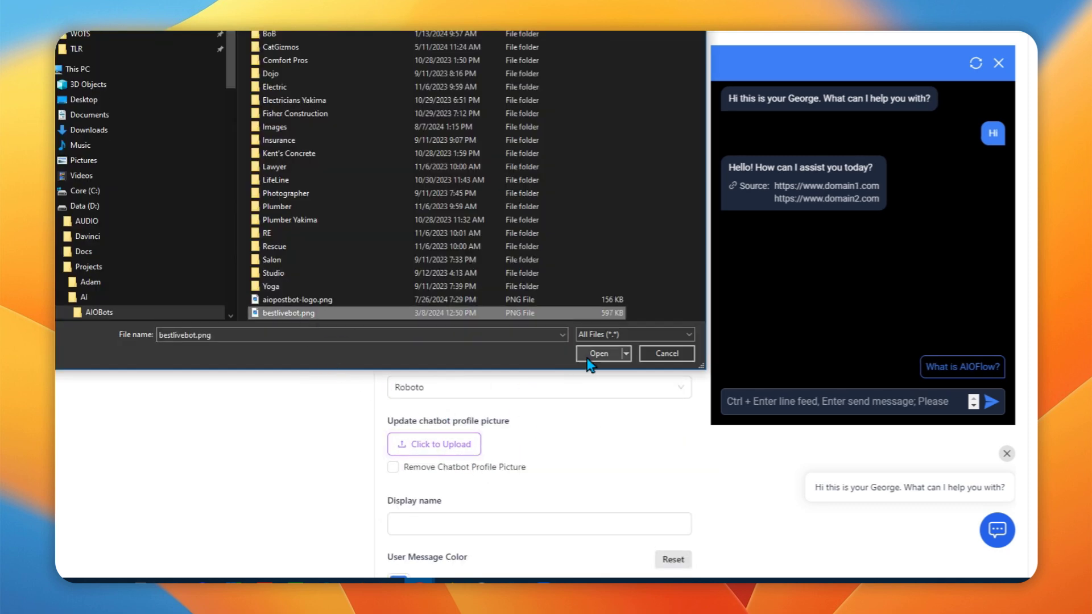
scroll(568, 421, down, 2)
scroll(567, 442, down, 1)
click(493, 418)
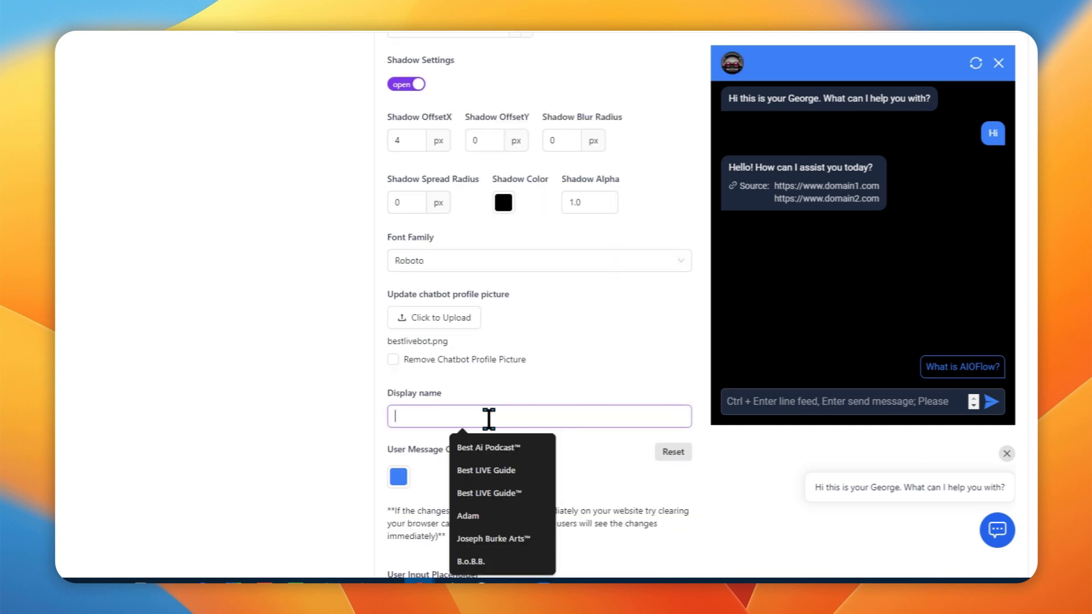
click(522, 495)
Set the user message color to brown 94816F and the chat bubble button color to a muted grey-brown.
scroll(414, 402, down, 2)
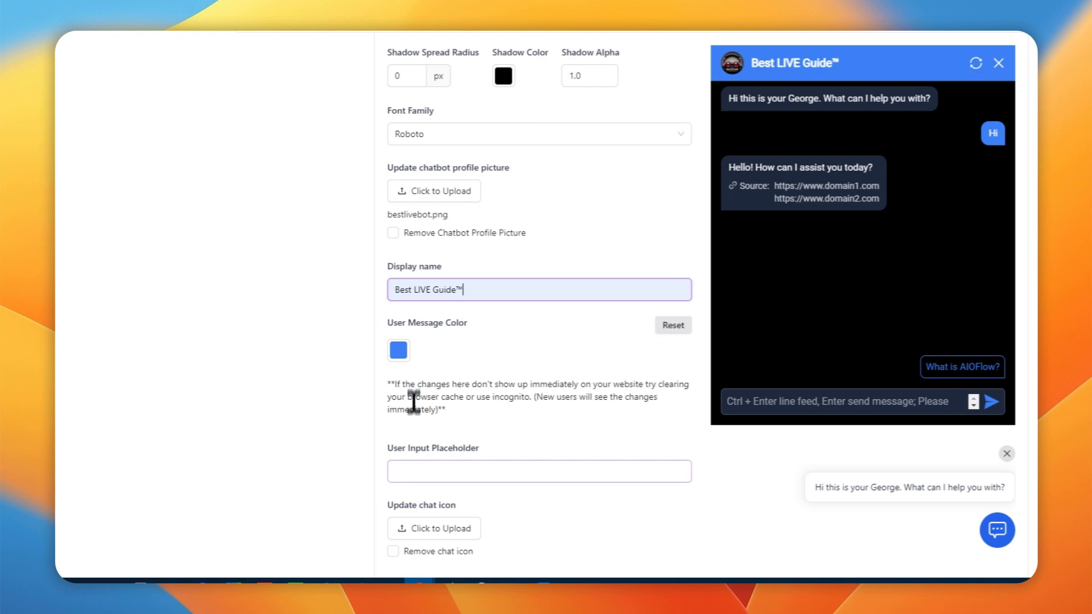
click(398, 352)
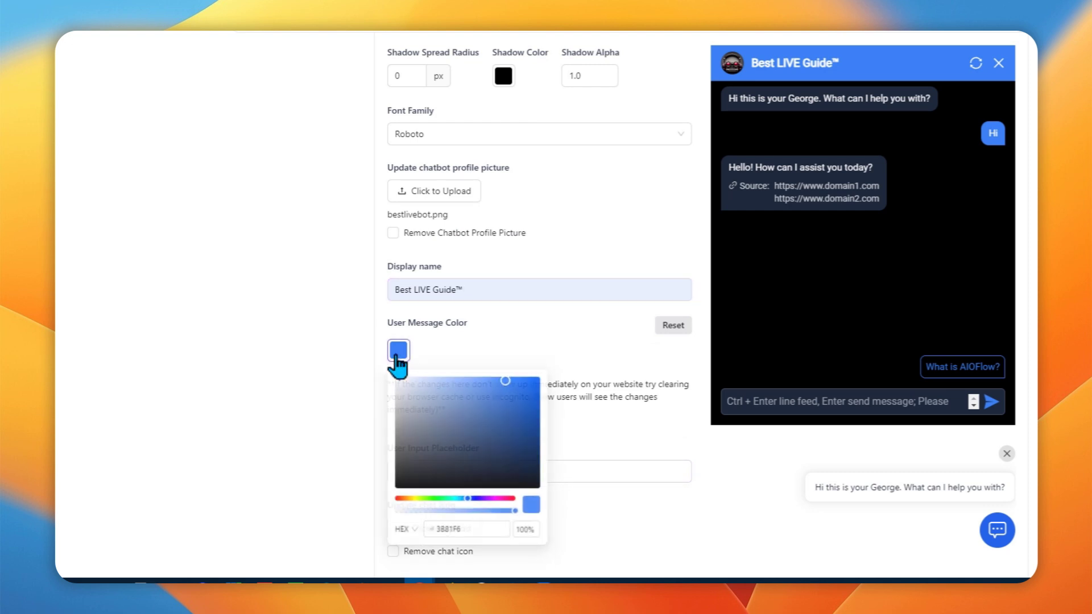
click(404, 502)
click(433, 425)
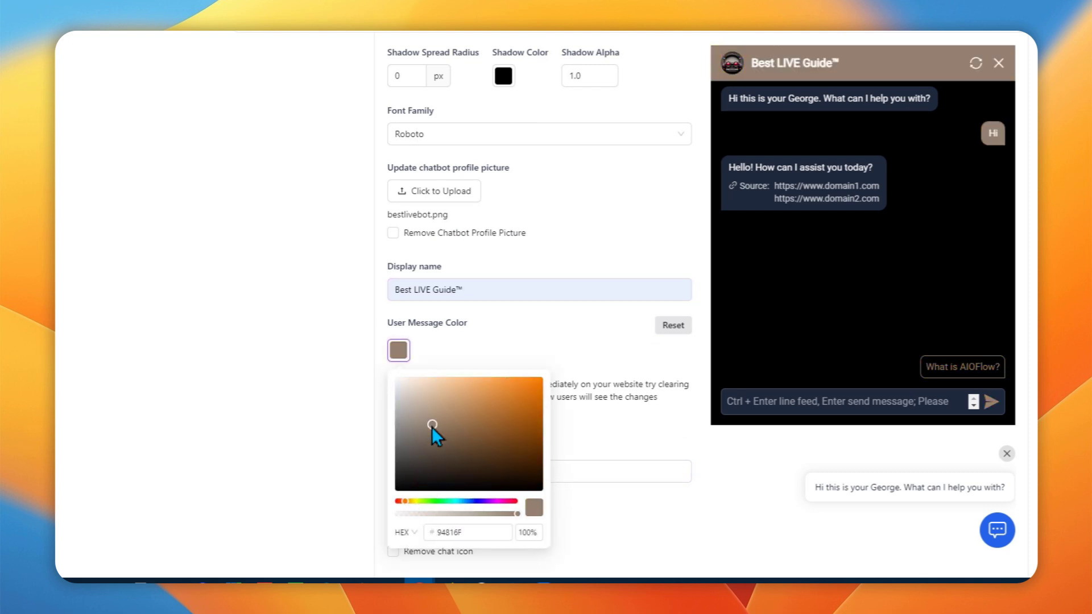
scroll(485, 410, down, 4)
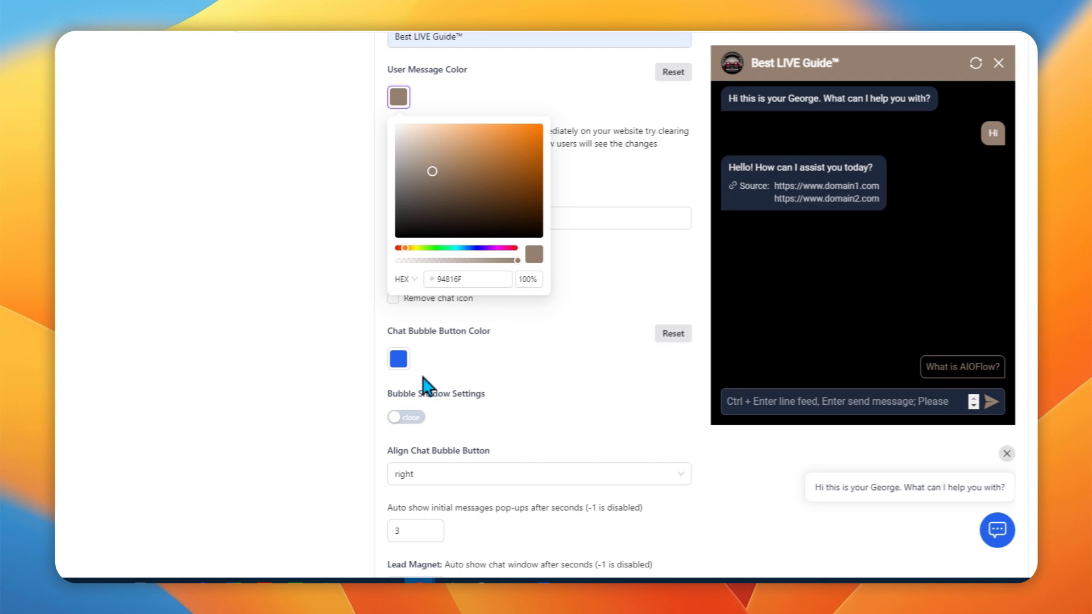
click(398, 358)
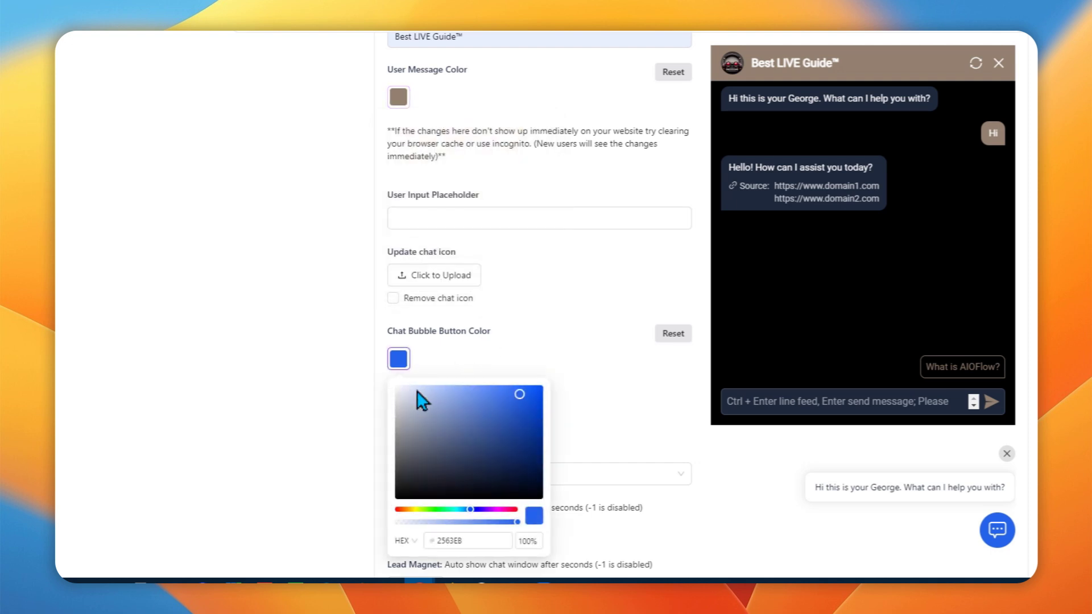
click(406, 509)
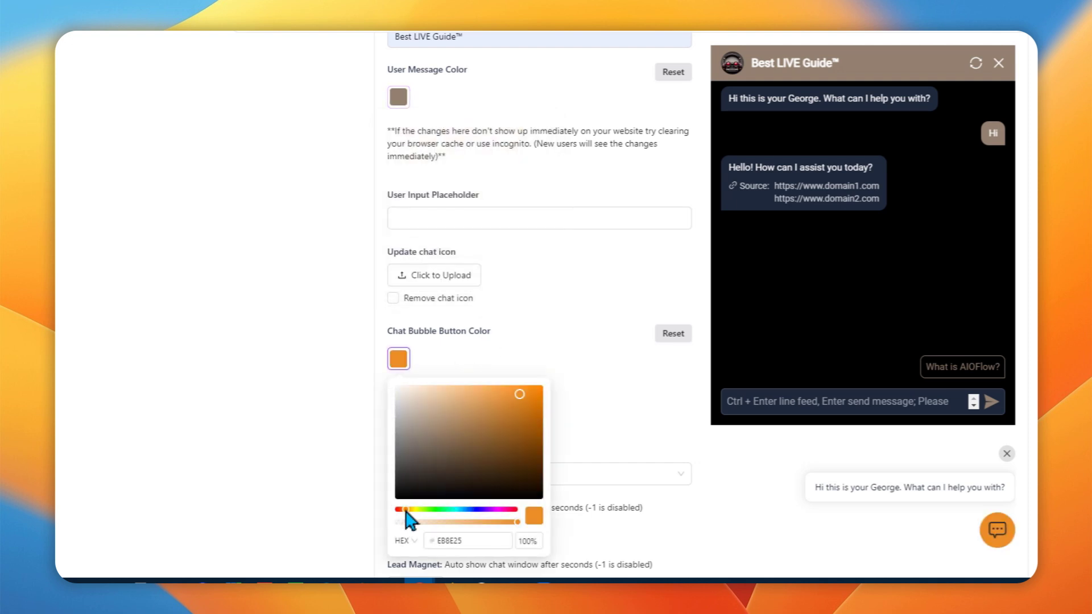
click(417, 426)
Upload bestlivebot.png as the chat icon.
click(439, 276)
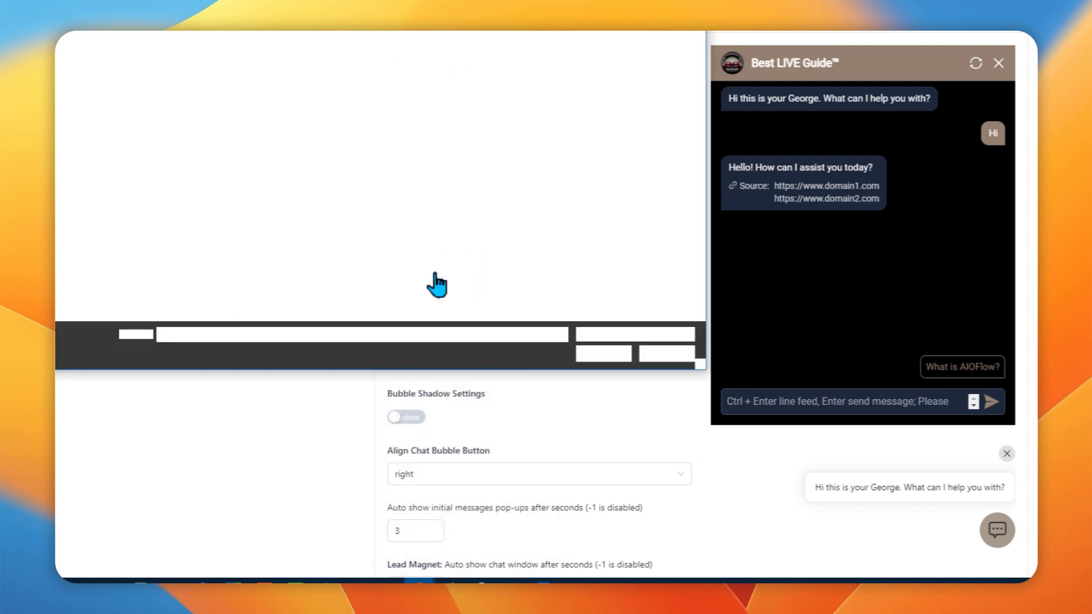
click(309, 313)
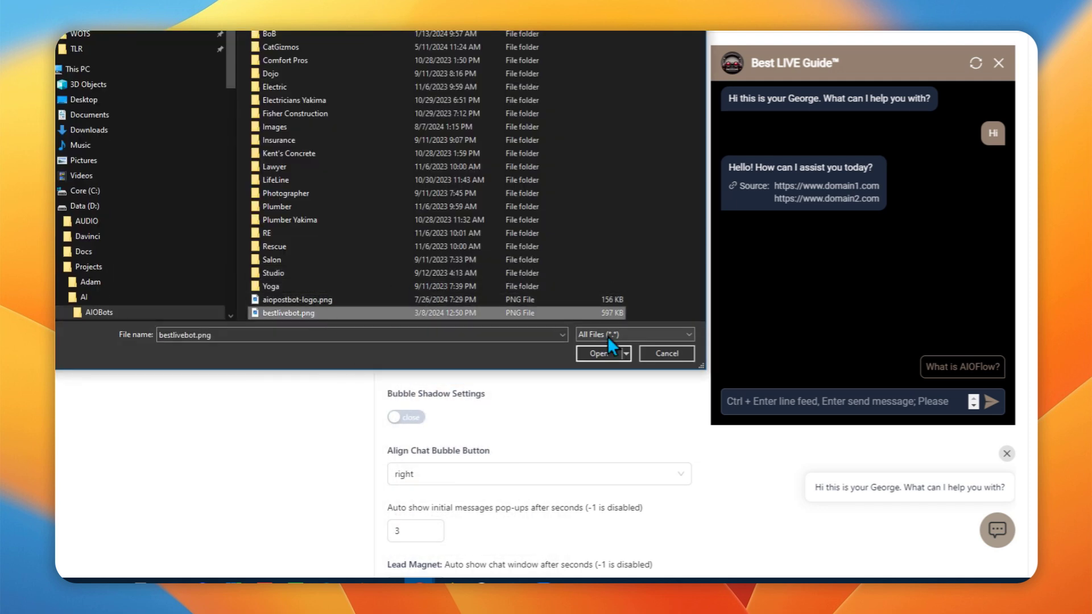
click(599, 352)
Switch the chat bubble button alignment to left and back to right.
scroll(488, 455, down, 3)
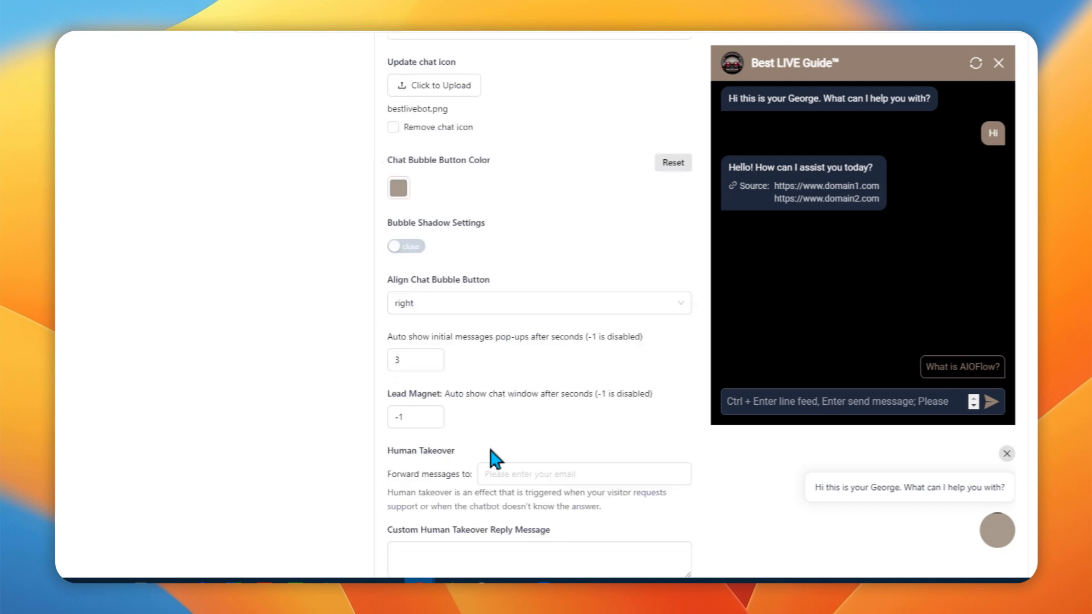
click(407, 358)
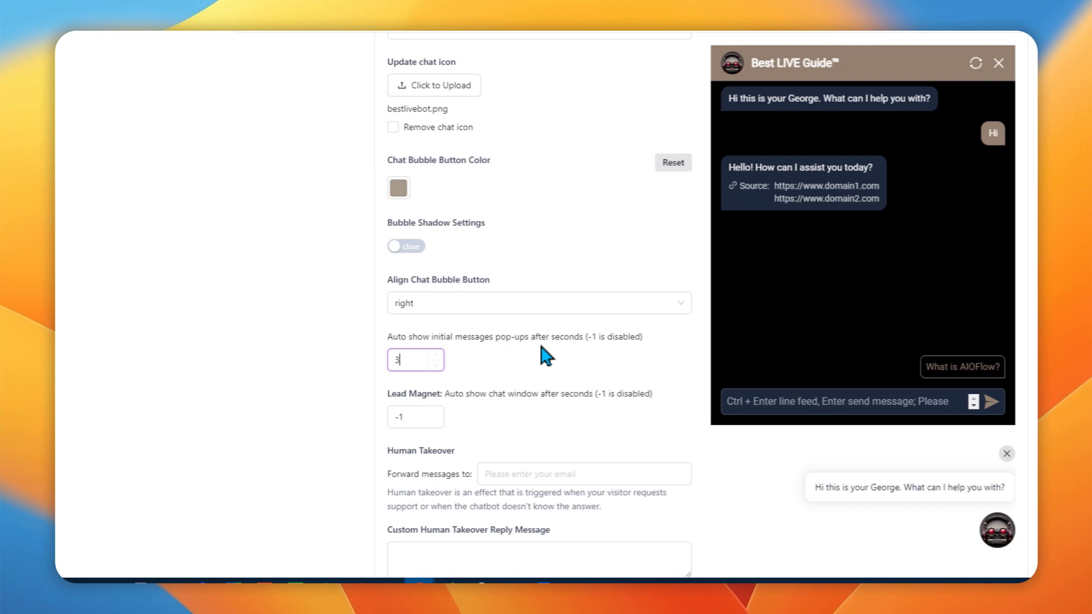
click(429, 302)
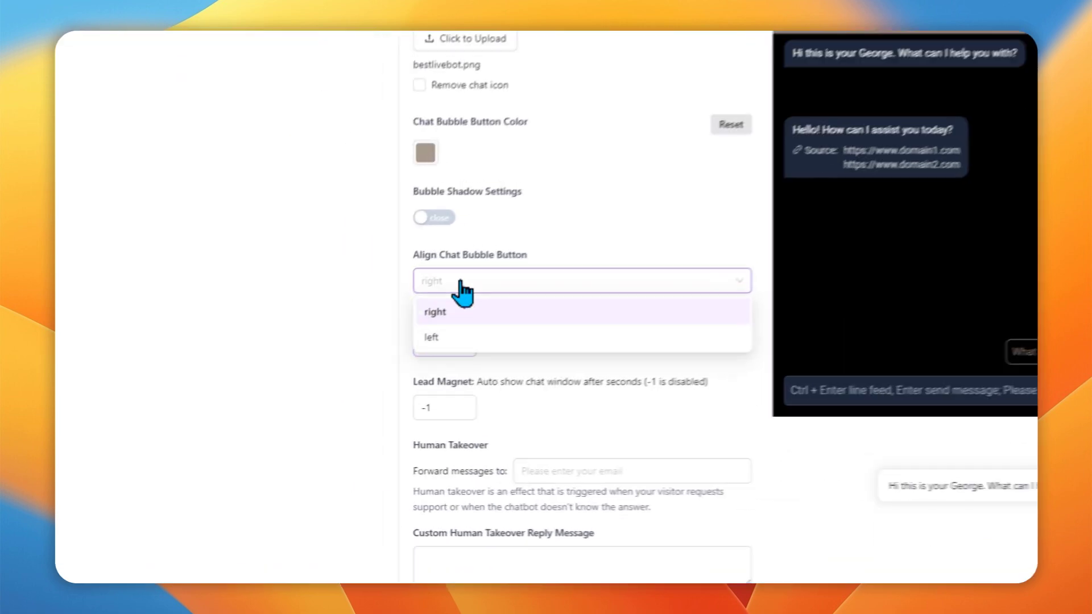
click(441, 338)
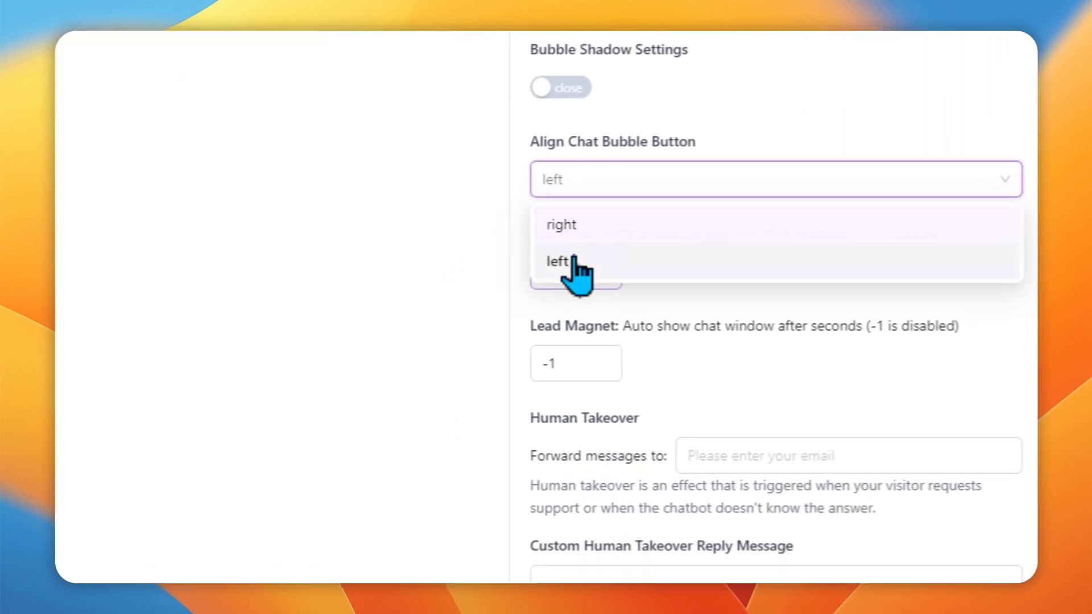
click(656, 193)
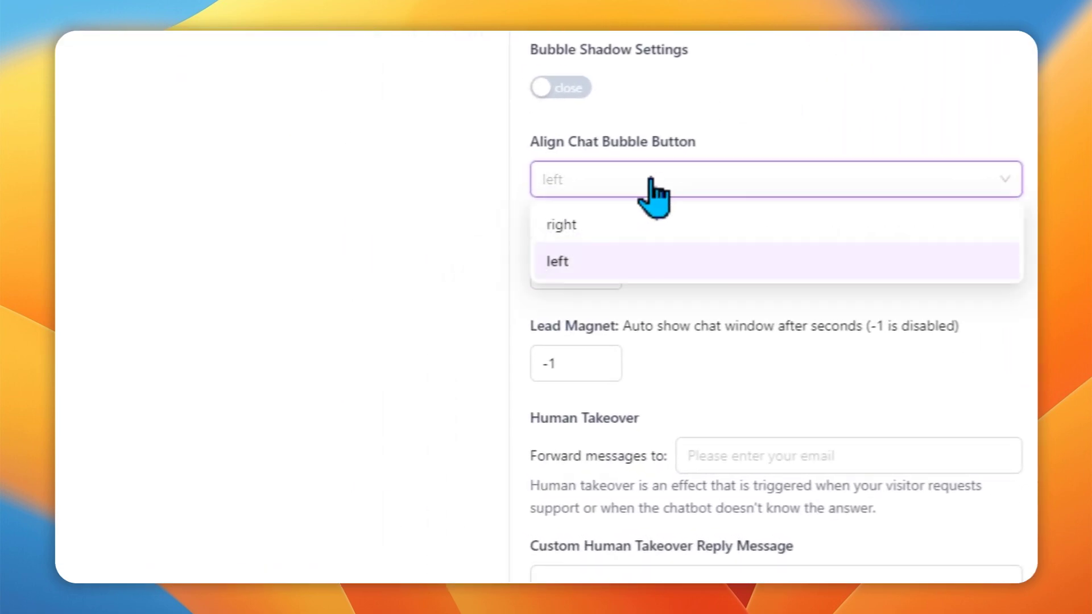
click(576, 226)
Disable the automatic pop-ups of initial messages by setting their delay to -1.
click(587, 372)
click(585, 269)
drag(585, 269, 524, 285)
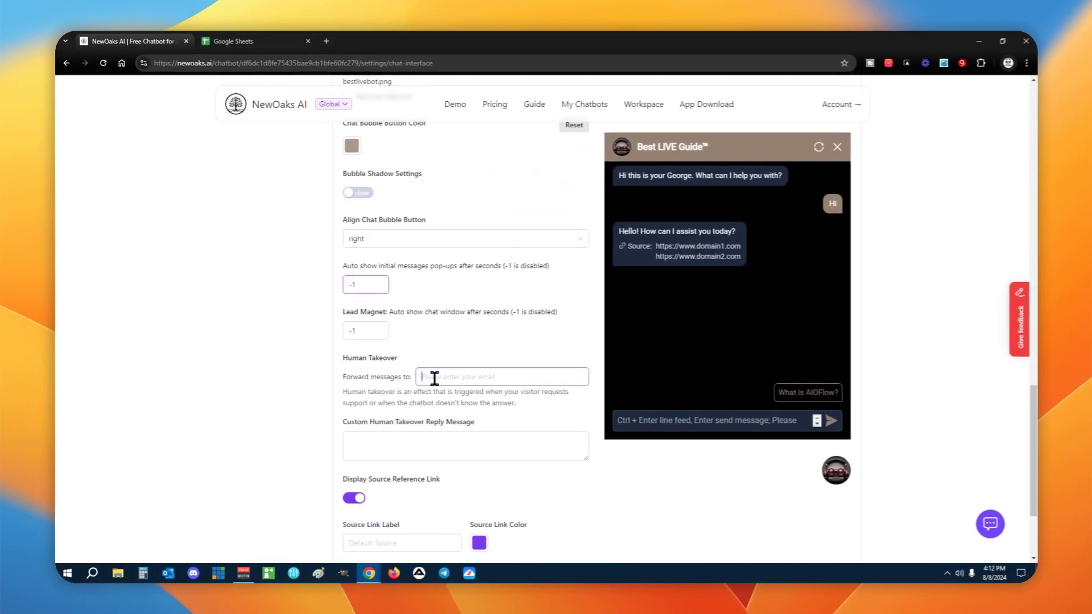
Enter the human takeover forwarding e-mail address and set the custom takeover reply message to "A customer is waiting...".
click(434, 378)
click(475, 403)
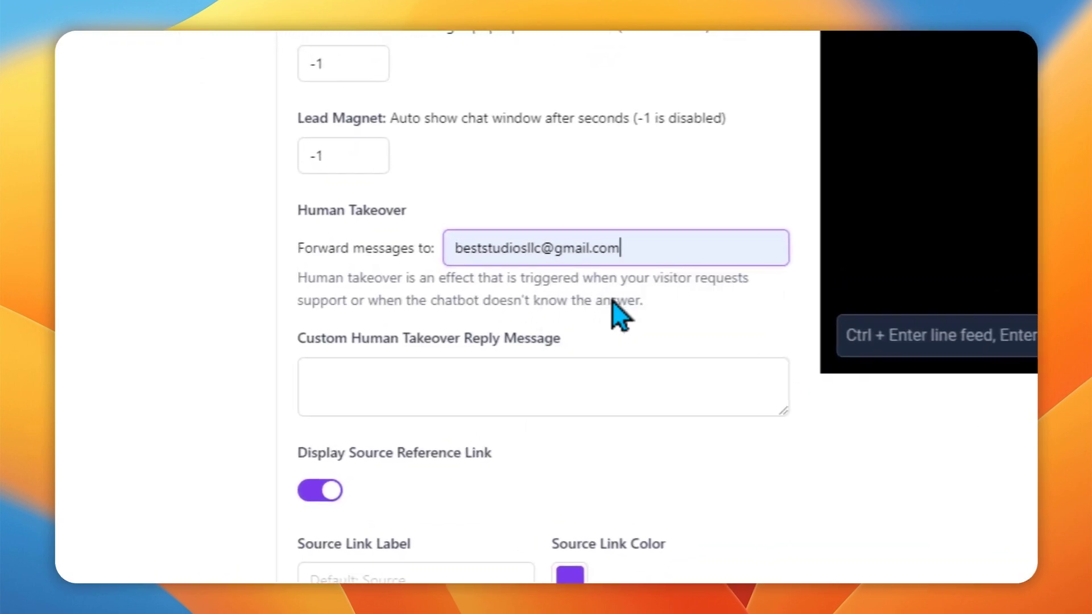
click(486, 371)
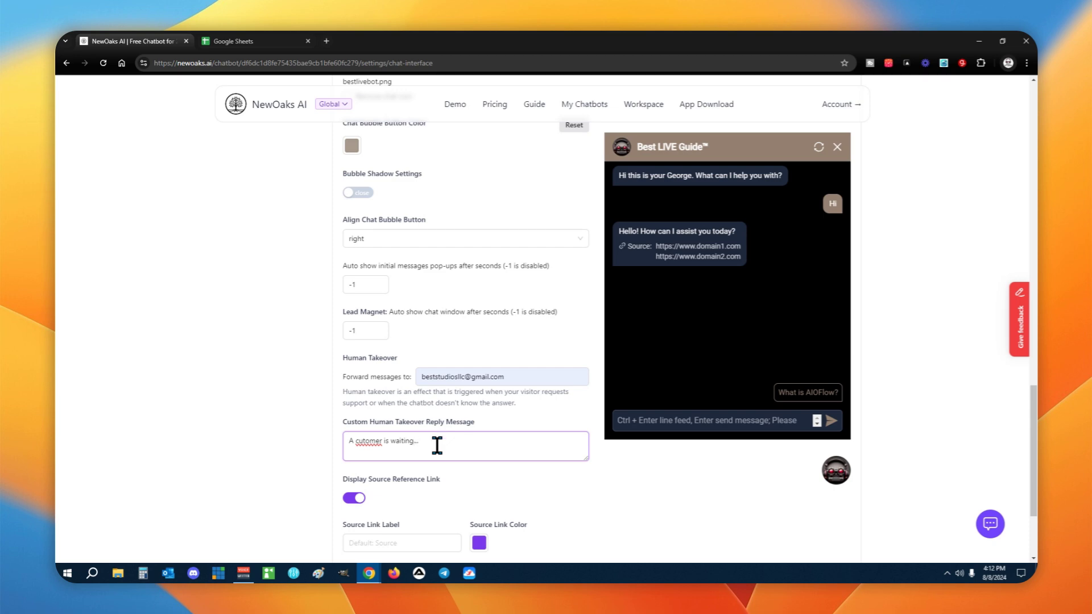
click(362, 443)
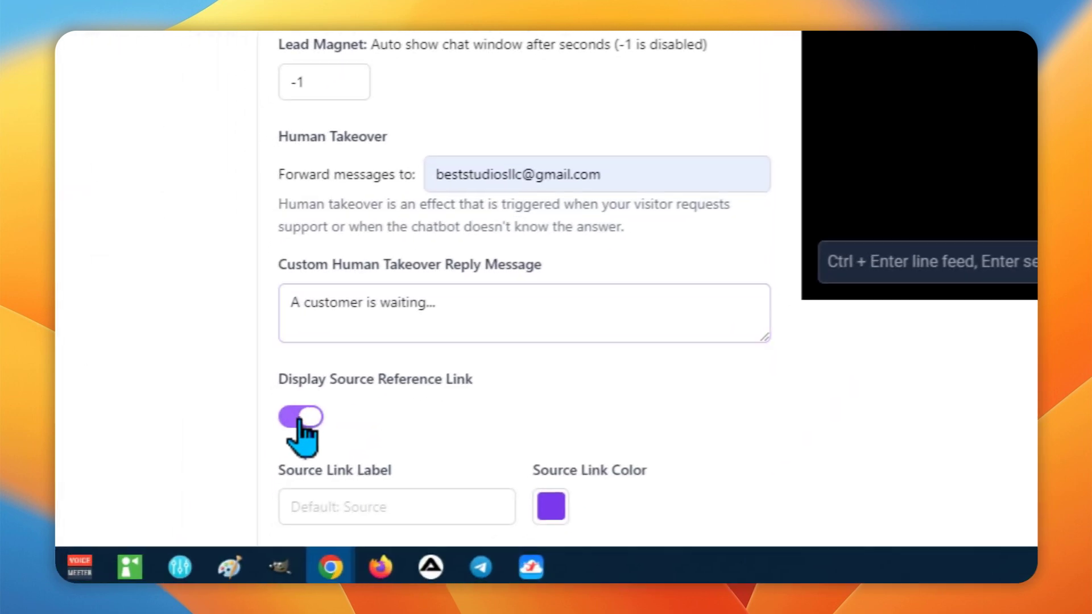
Turn the source reference link display off and back on, and set the source link label to "More".
click(262, 443)
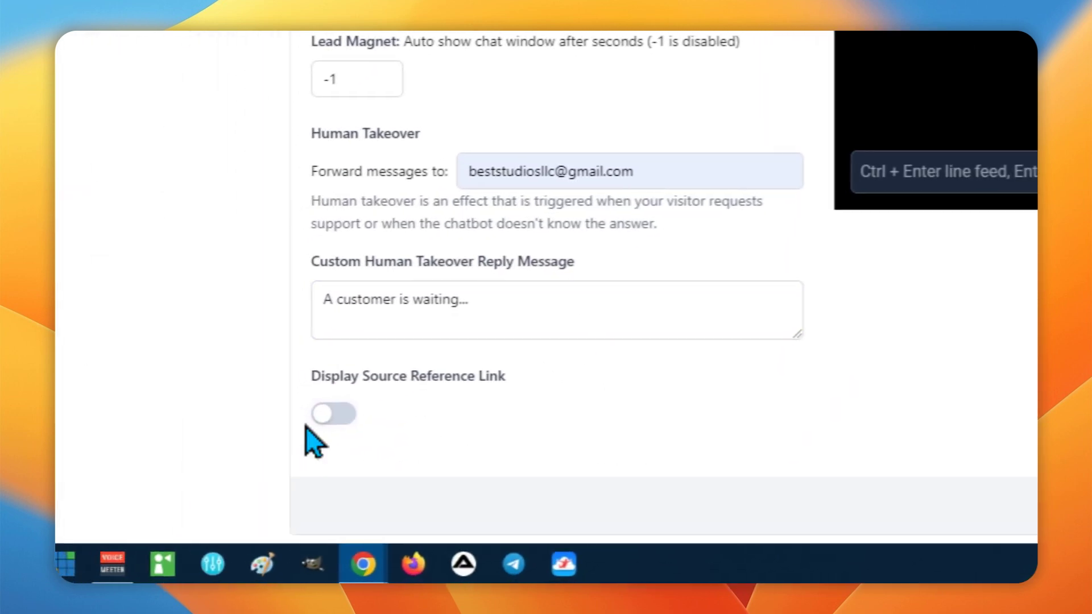
click(336, 415)
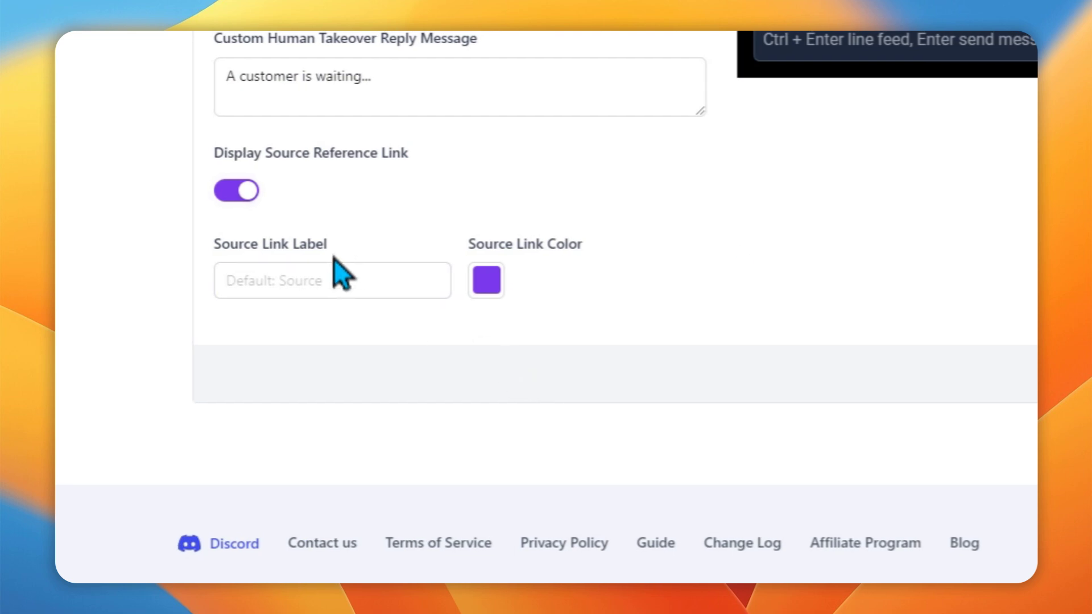
click(330, 282)
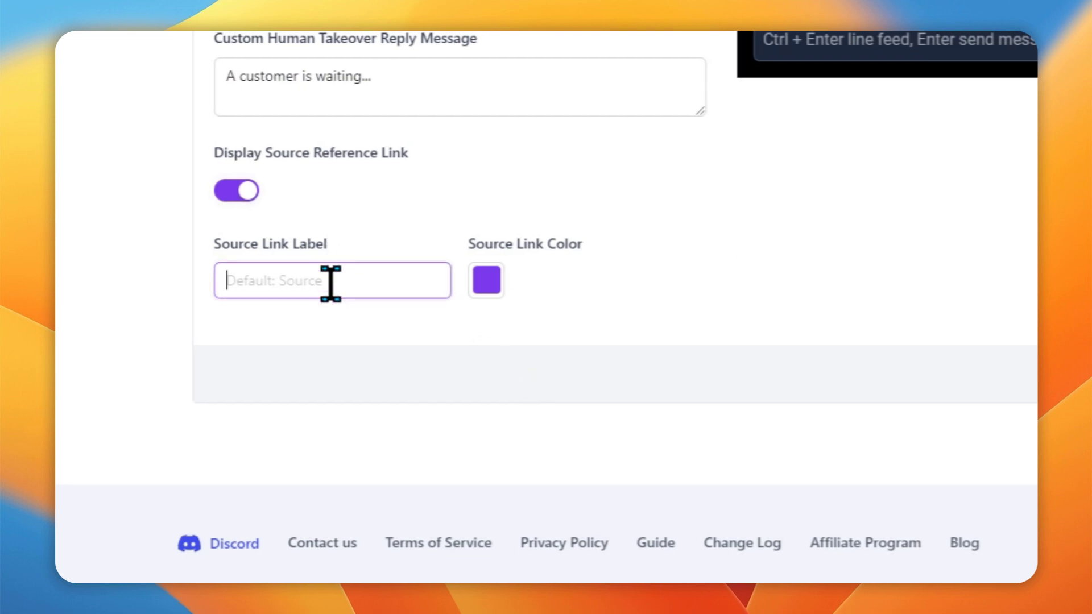
scroll(553, 222, up, 8)
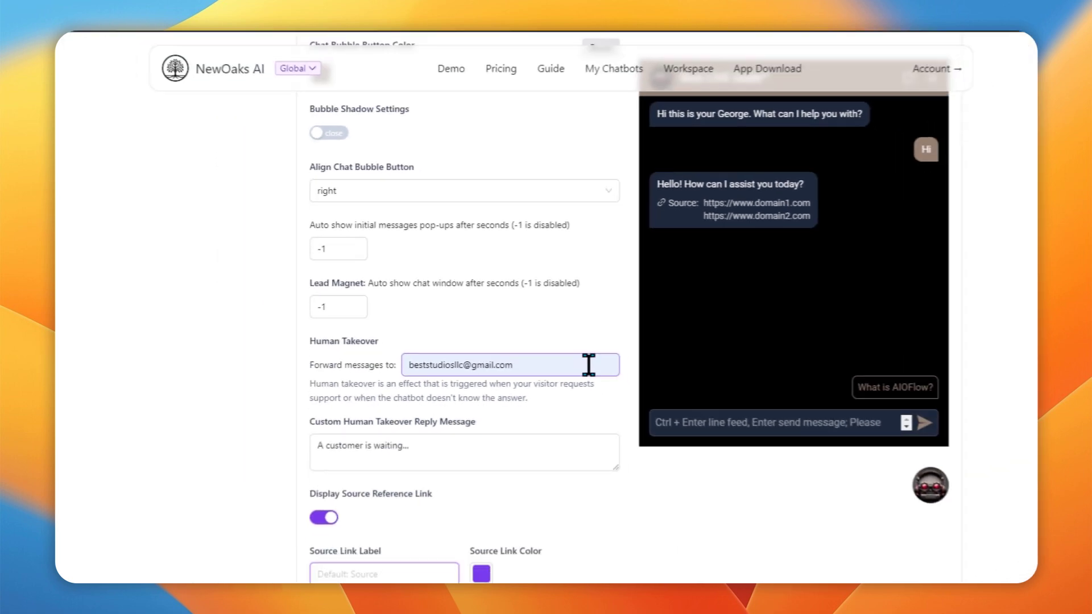
text(Reference)
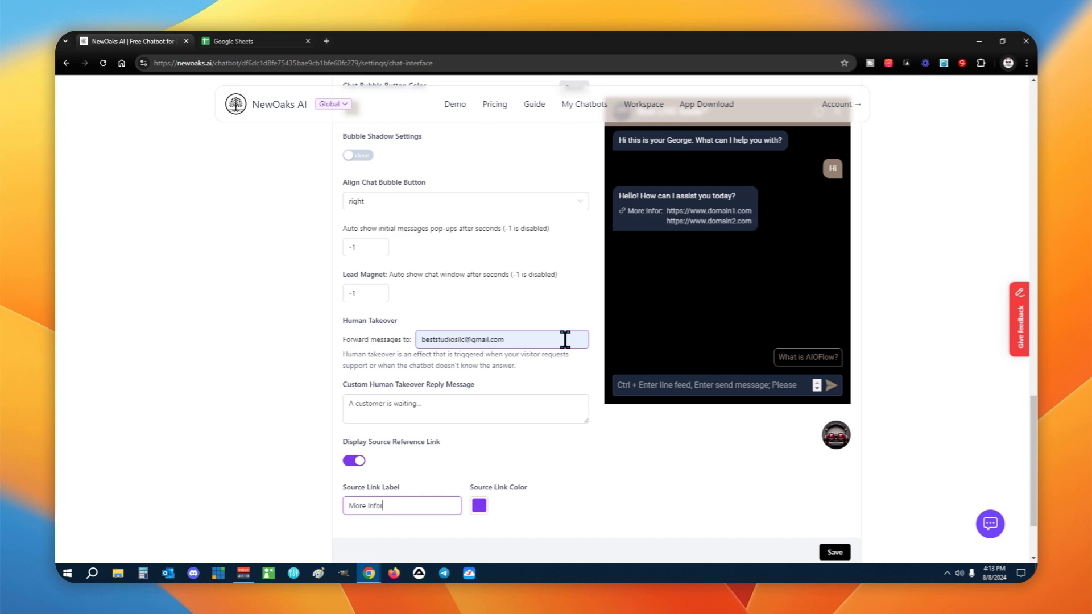
key(BackSpace)
key(BackSpace)
key(BackSpace)
key(BackSpace)
key(BackSpace)
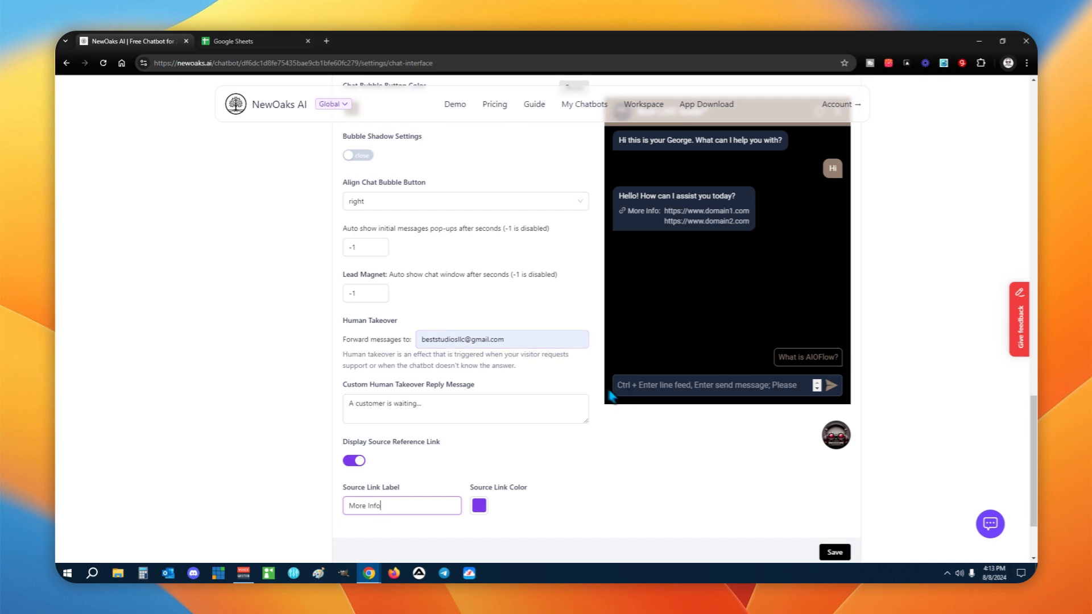
Set the source link color to light blue, RGB 58, 168, 237.
click(479, 507)
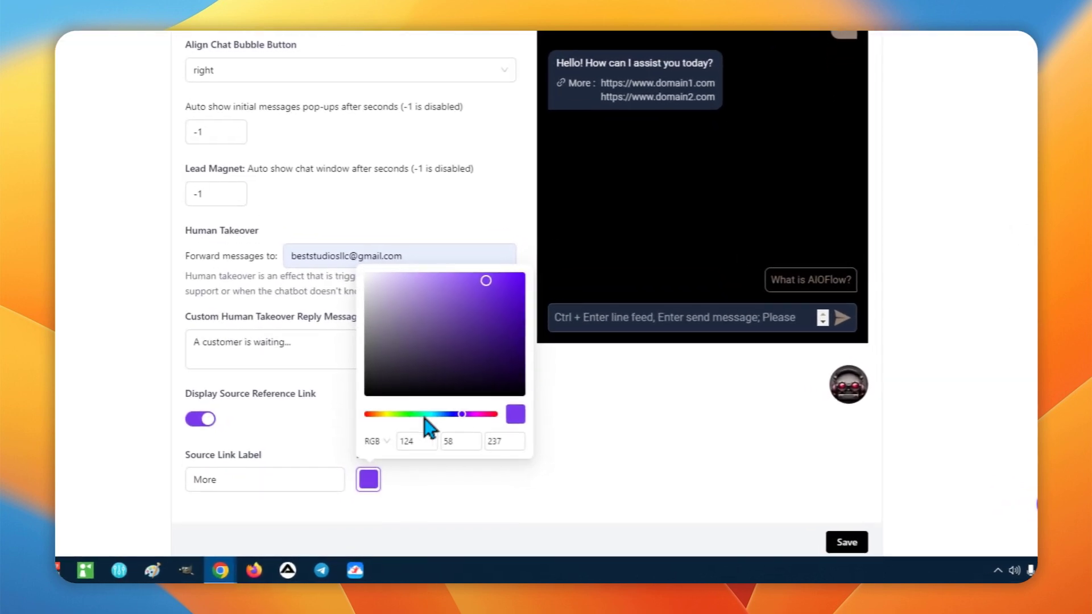
click(530, 465)
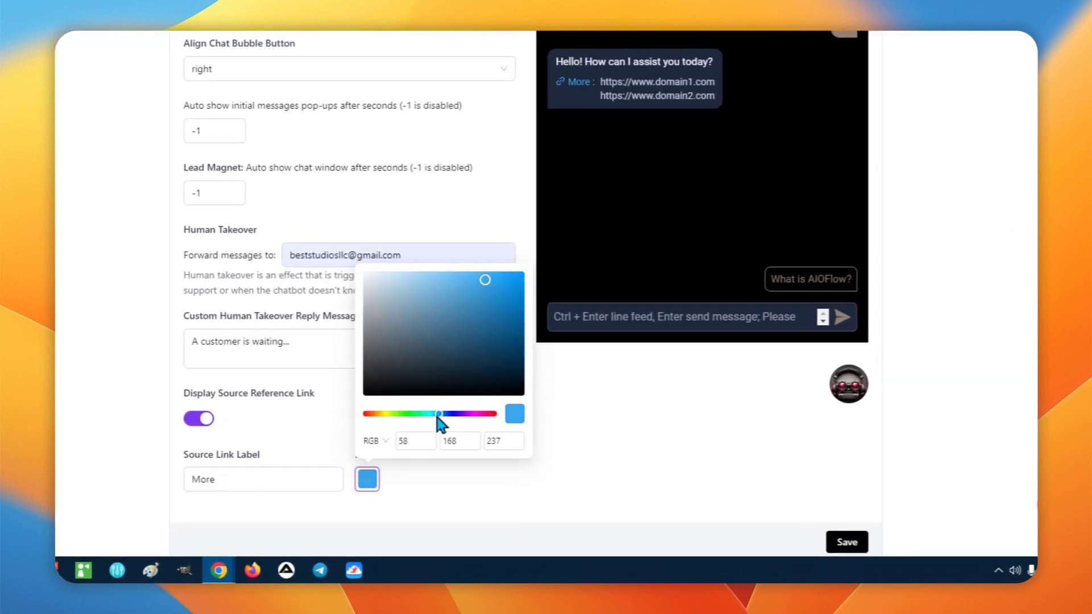
click(423, 484)
Set the user input placeholder to "Please type or select a prompt to begin..." and save the chat interface settings.
scroll(361, 365, up, 3)
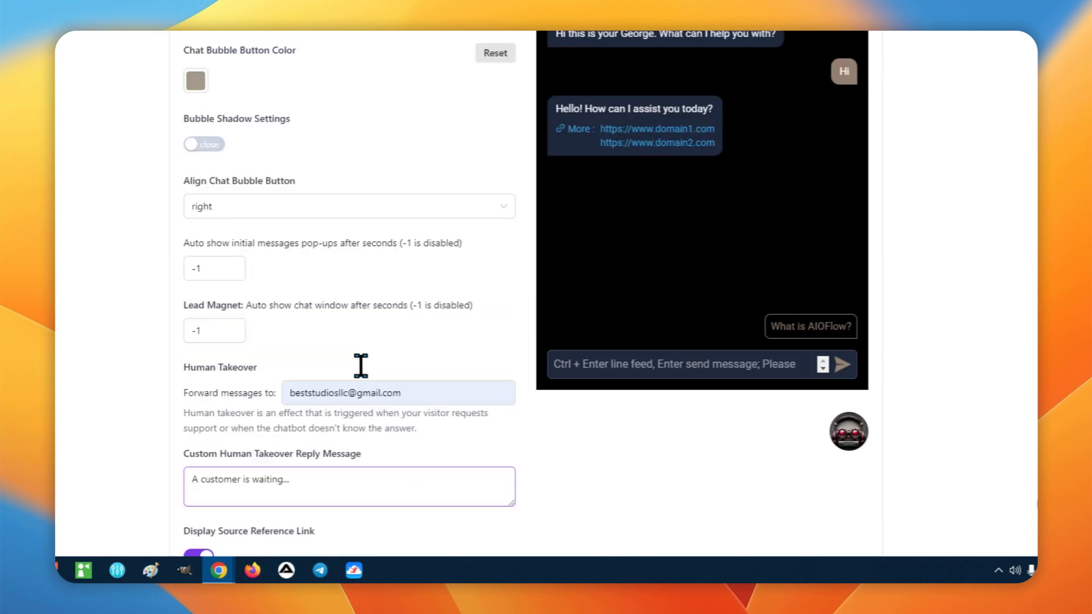
scroll(360, 365, up, 5)
click(310, 170)
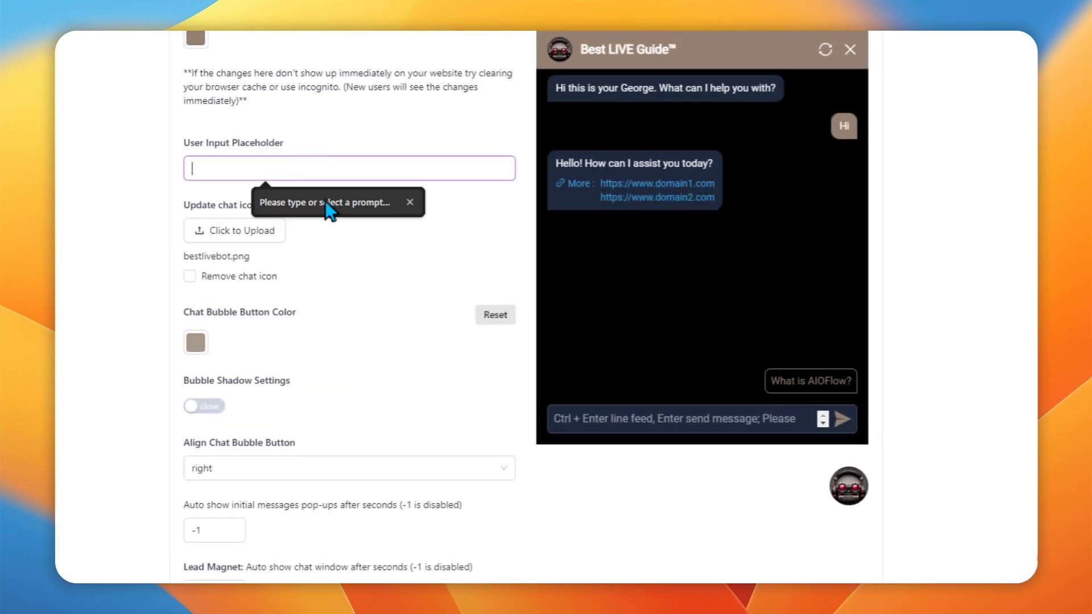
click(337, 212)
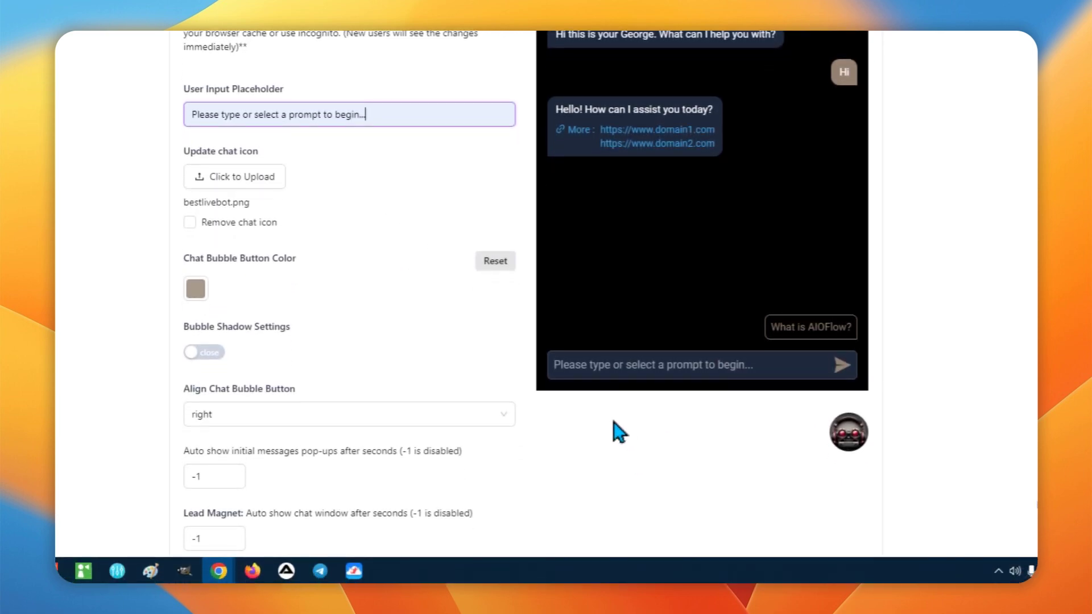
scroll(619, 432, down, 5)
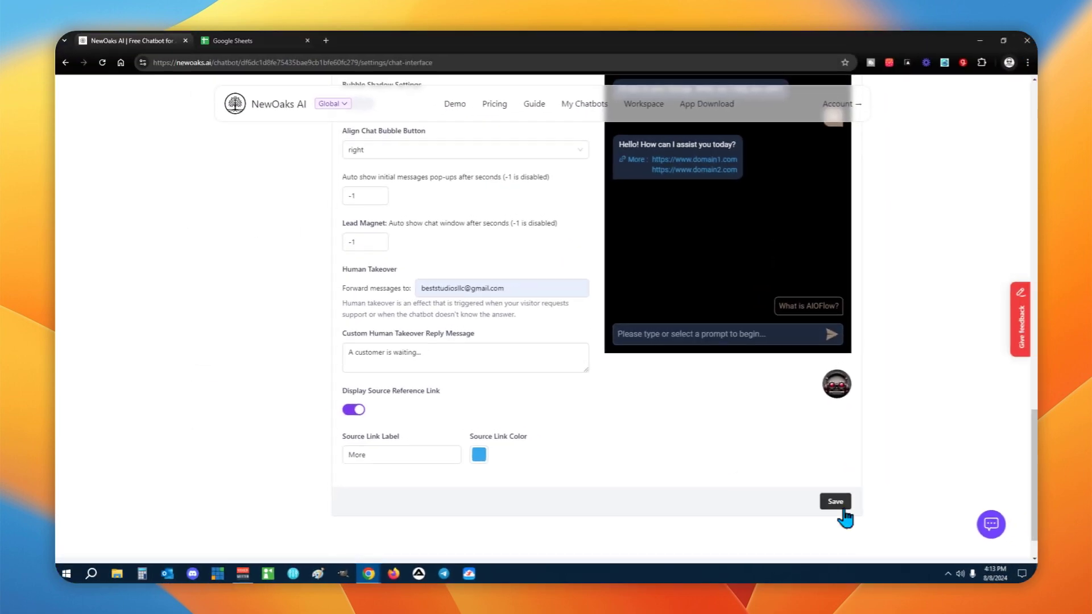
click(836, 503)
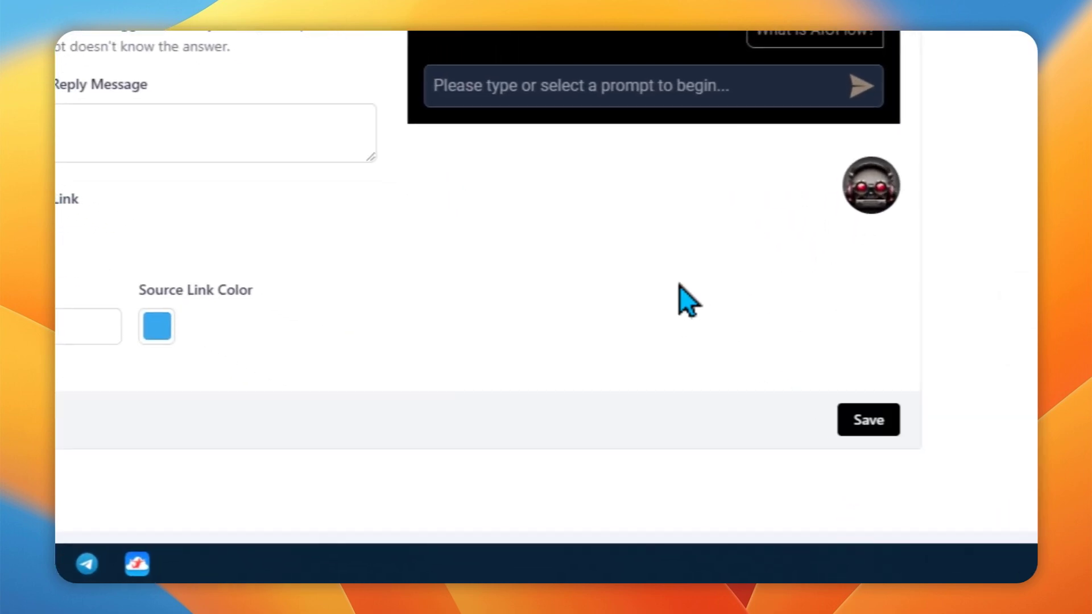
Open the chatbot's website embedding options and copy its direct share link.
scroll(664, 293, up, 10)
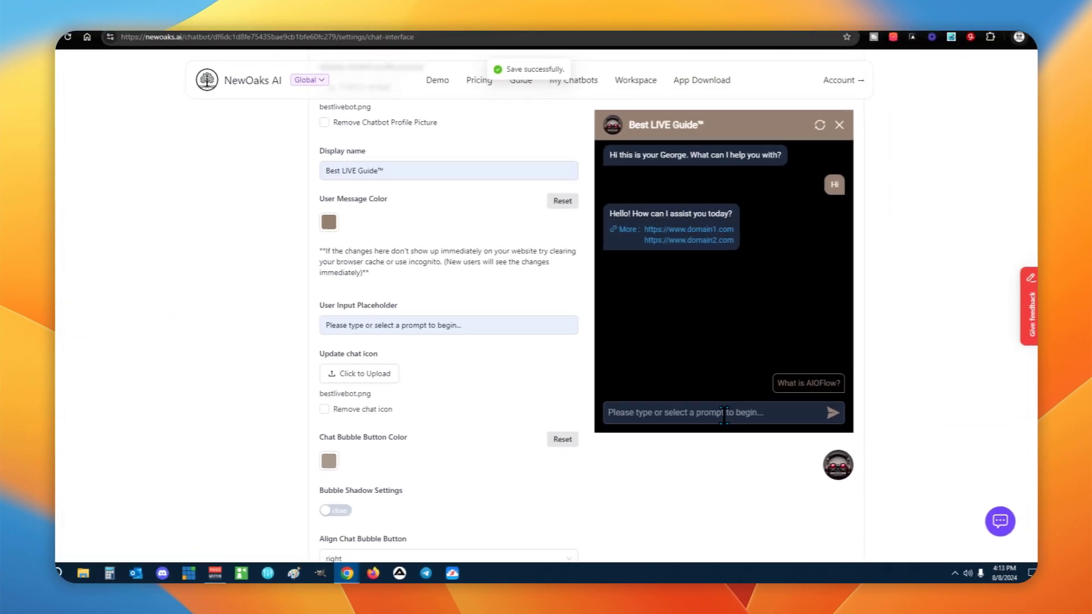
scroll(772, 212, up, 10)
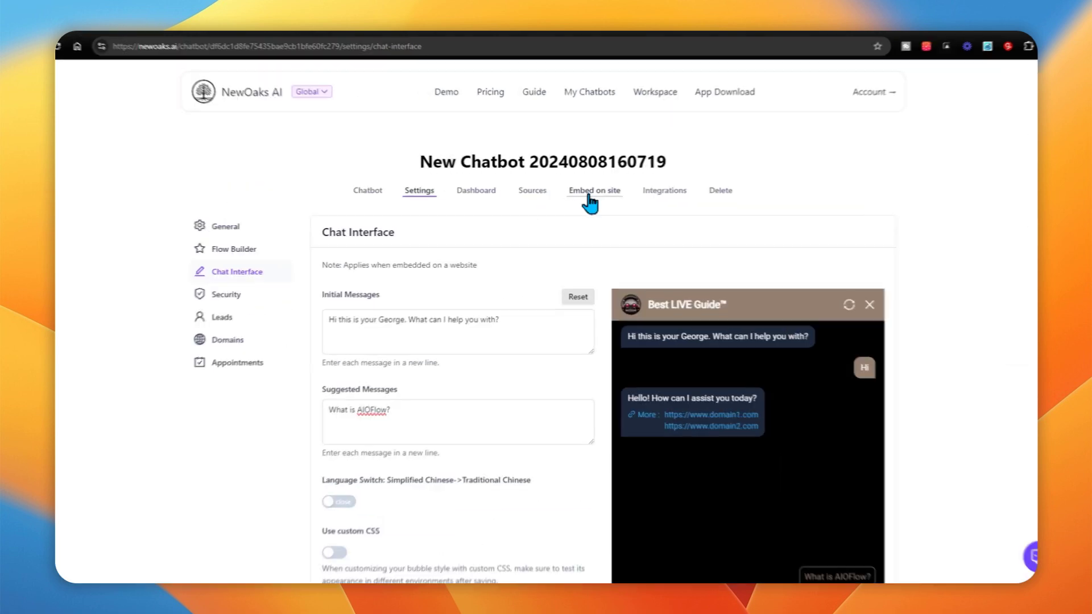
click(590, 200)
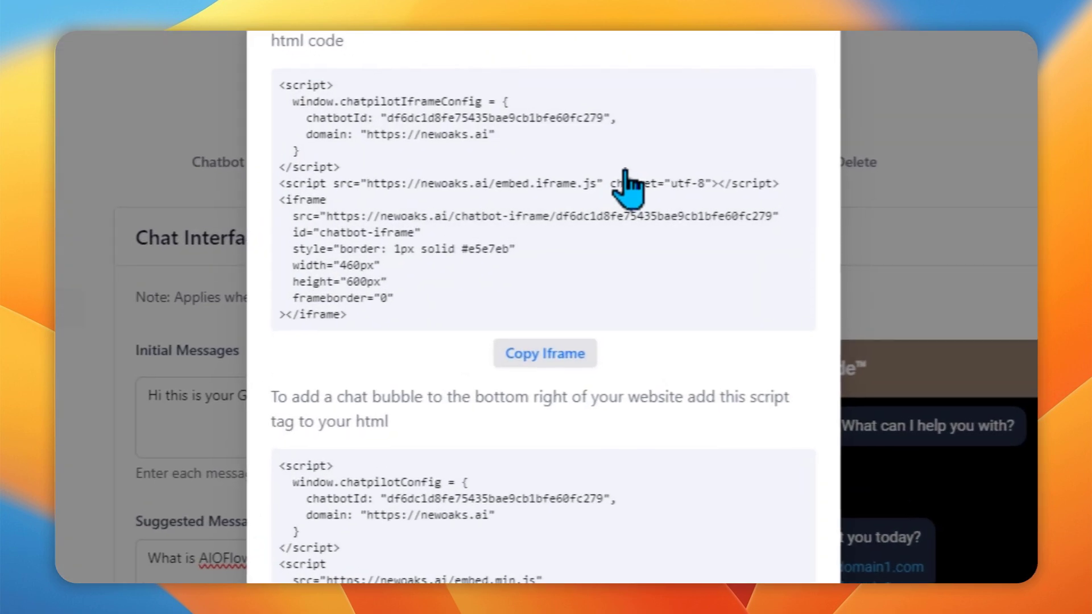
click(550, 298)
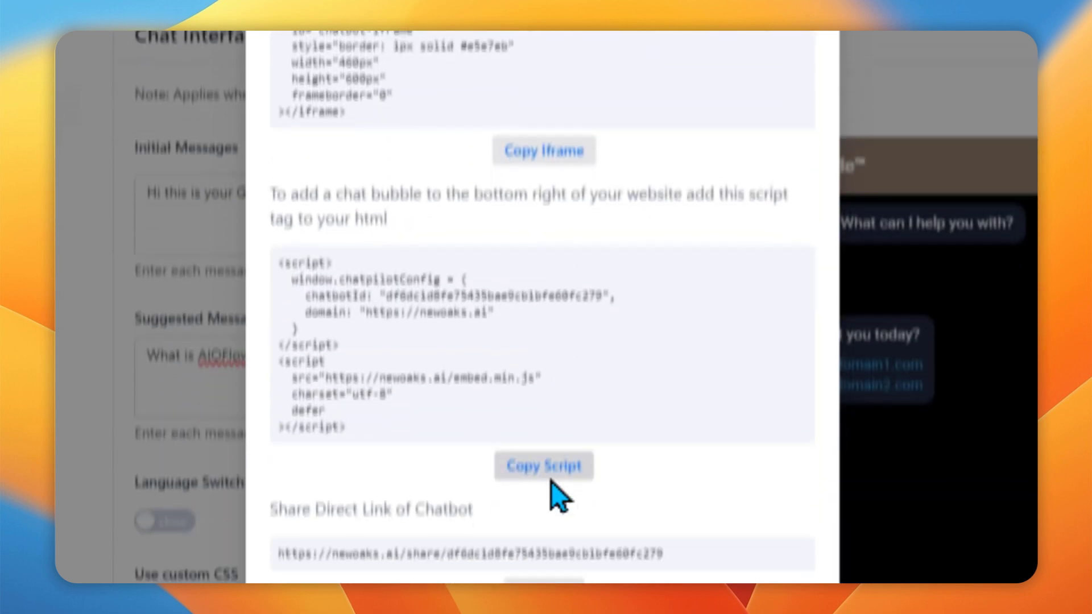
click(560, 414)
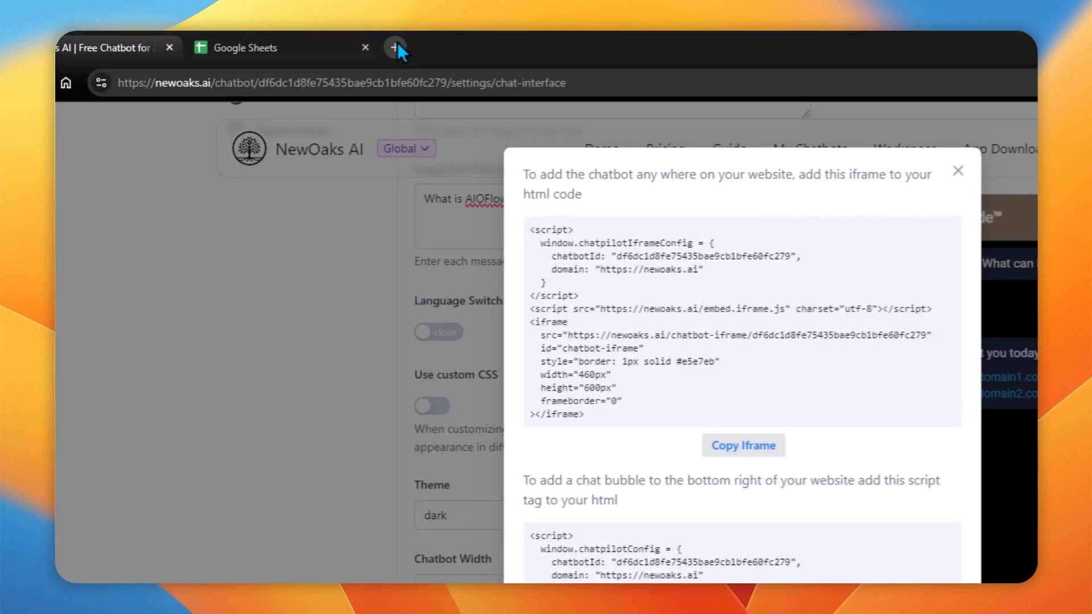
Open the copied chatbot share link in a new browser tab.
click(326, 41)
click(366, 85)
key(ctrl+v)
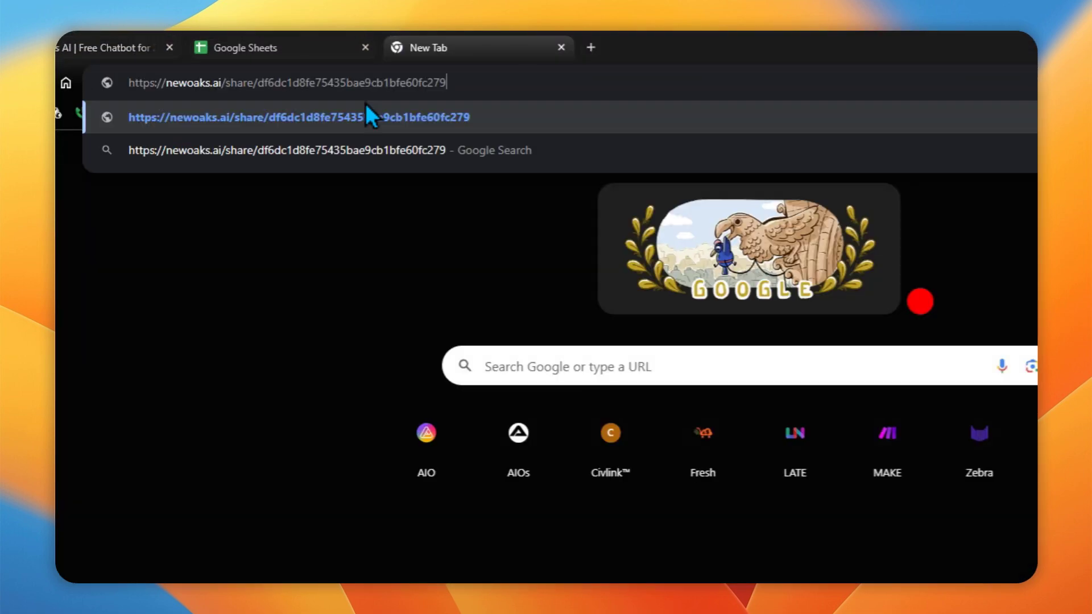
key(Return)
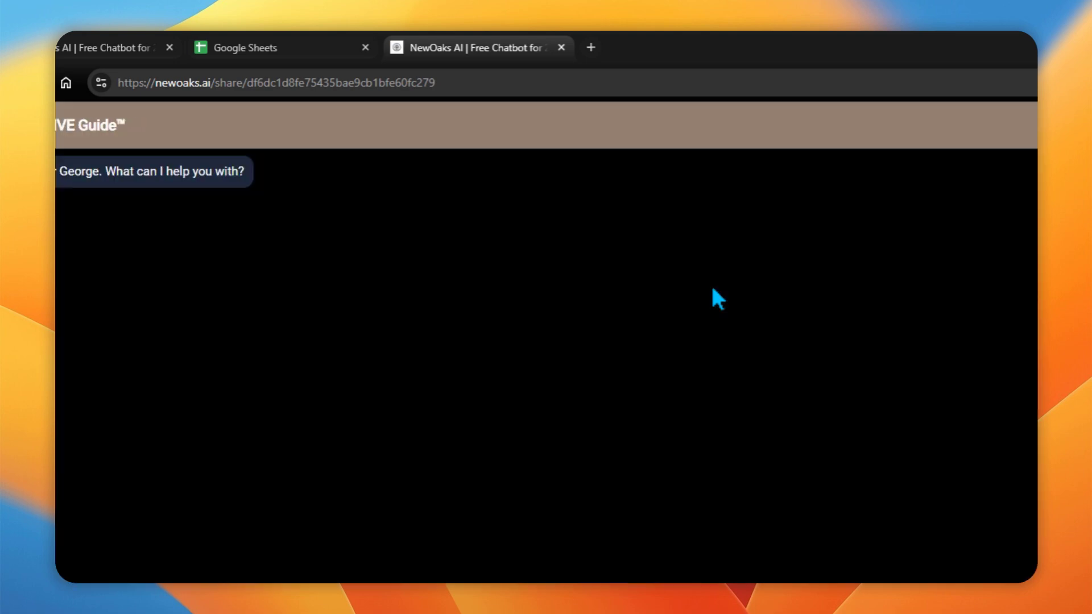